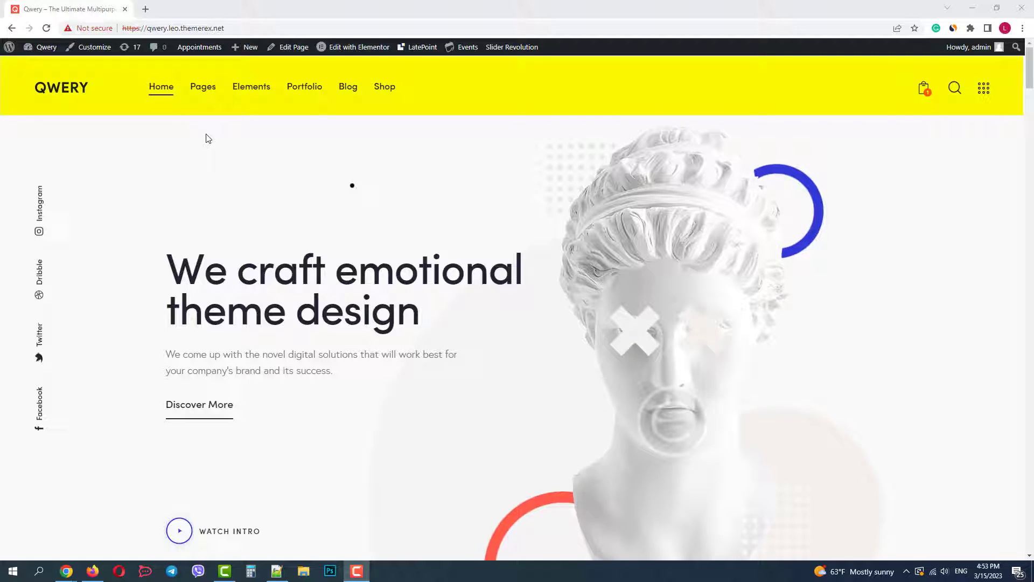
Browse the Qwery demo home page to locate the Header Simple Fullwidth layout
mouse_move(189, 99)
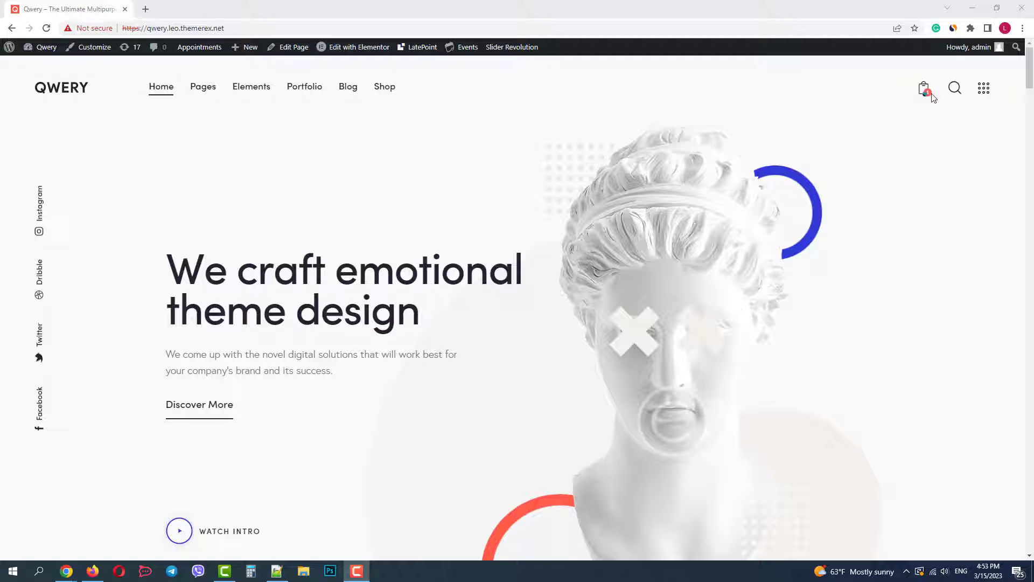
scroll(548, 184, "down", 3)
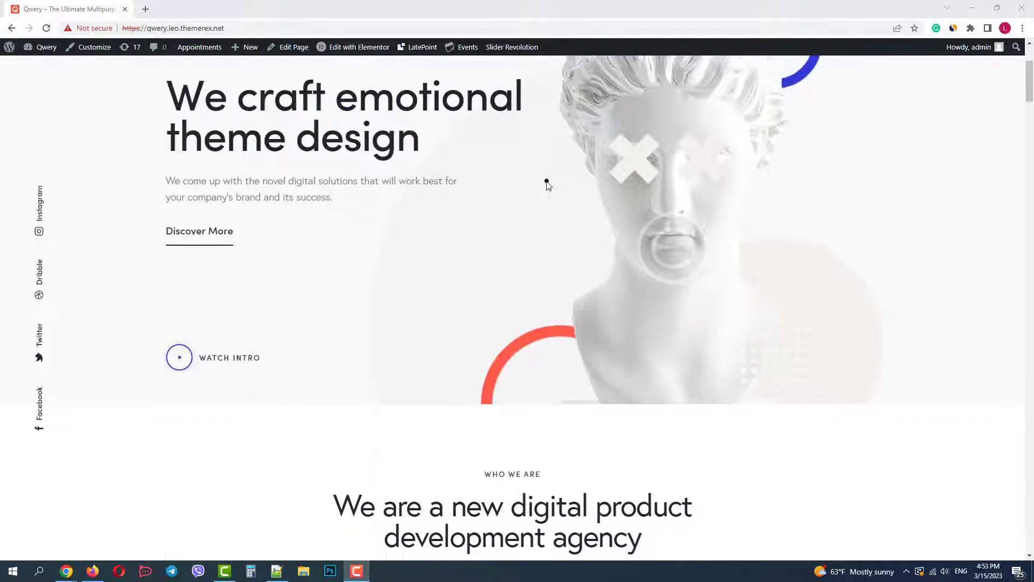
scroll(547, 185, "up", 3)
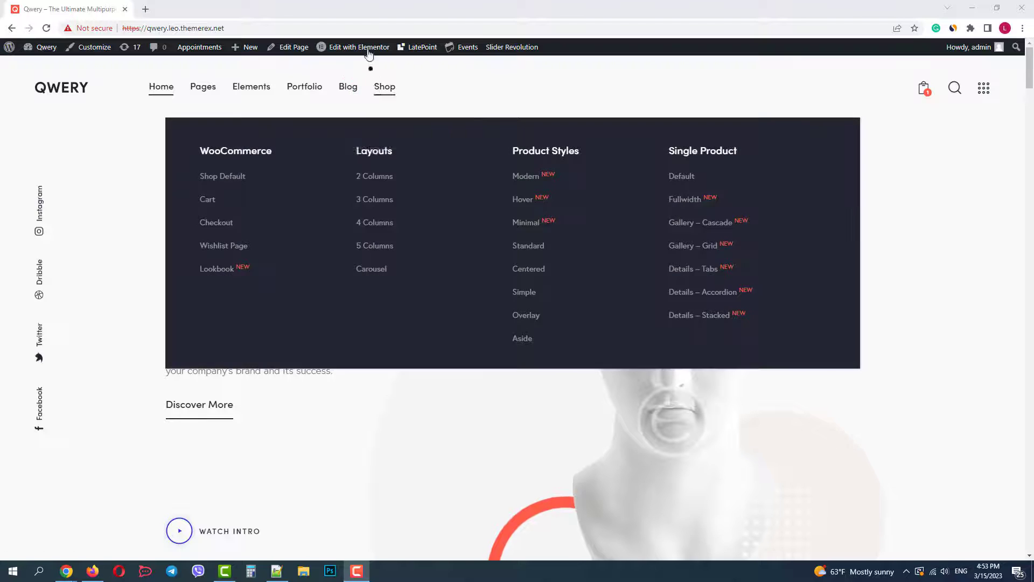
Open Header Simple Fullwidth in Elementor and inspect the top section's responsive visibility settings
mouse_move(368, 49)
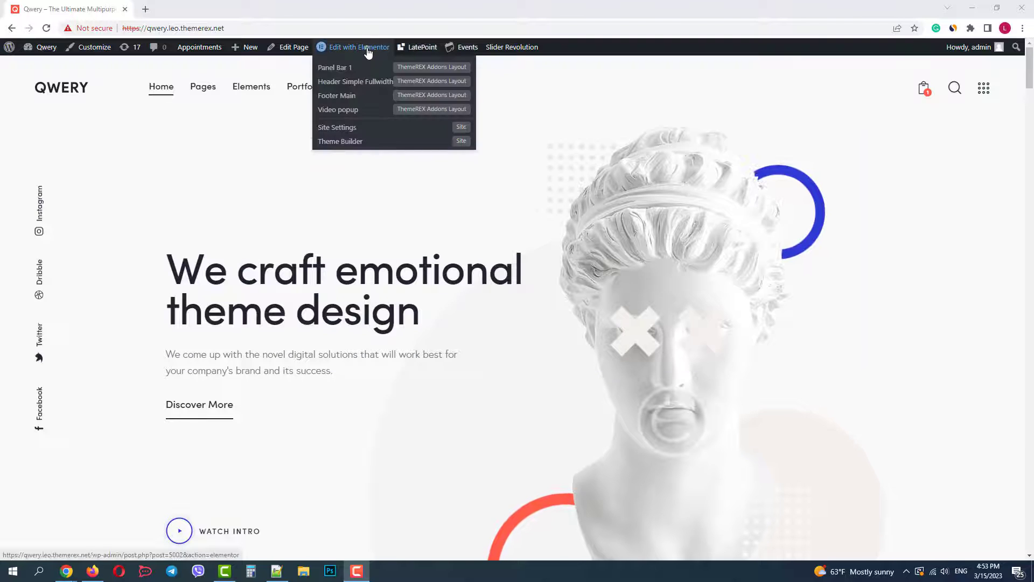
left_click(362, 82)
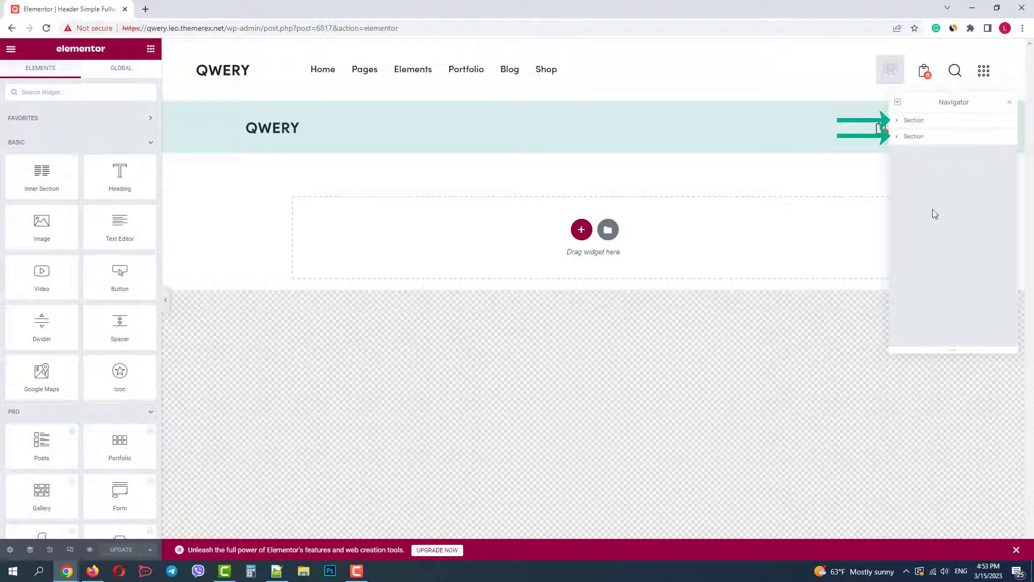
left_click(959, 121)
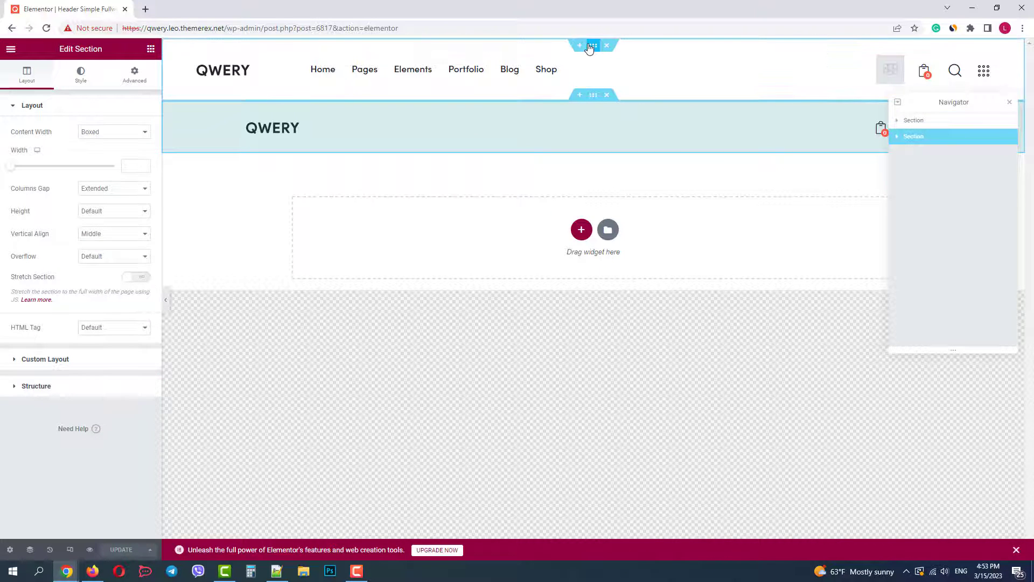
left_click(594, 97)
left_click(280, 89)
left_click(140, 76)
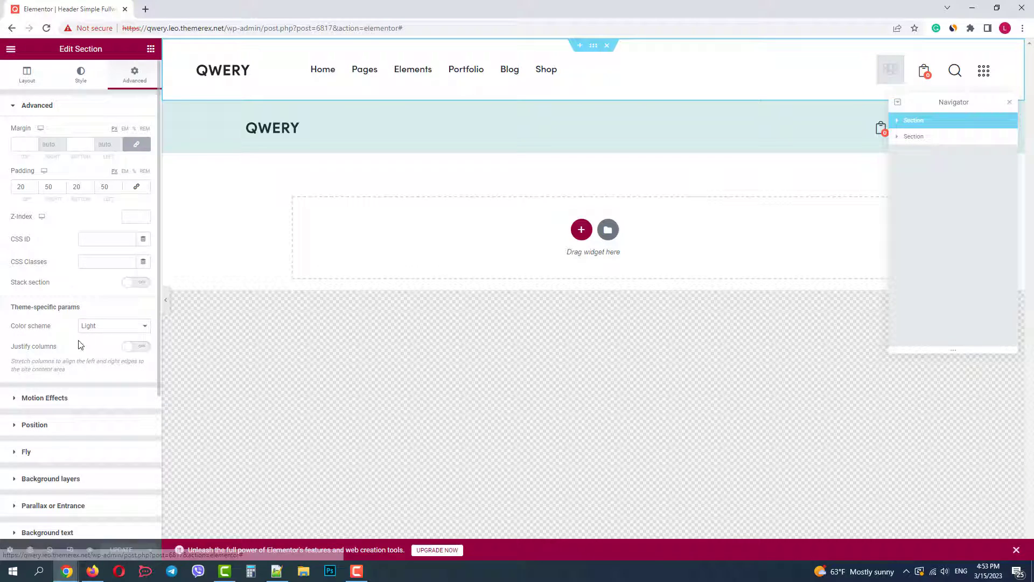
scroll(98, 447, "down", 3)
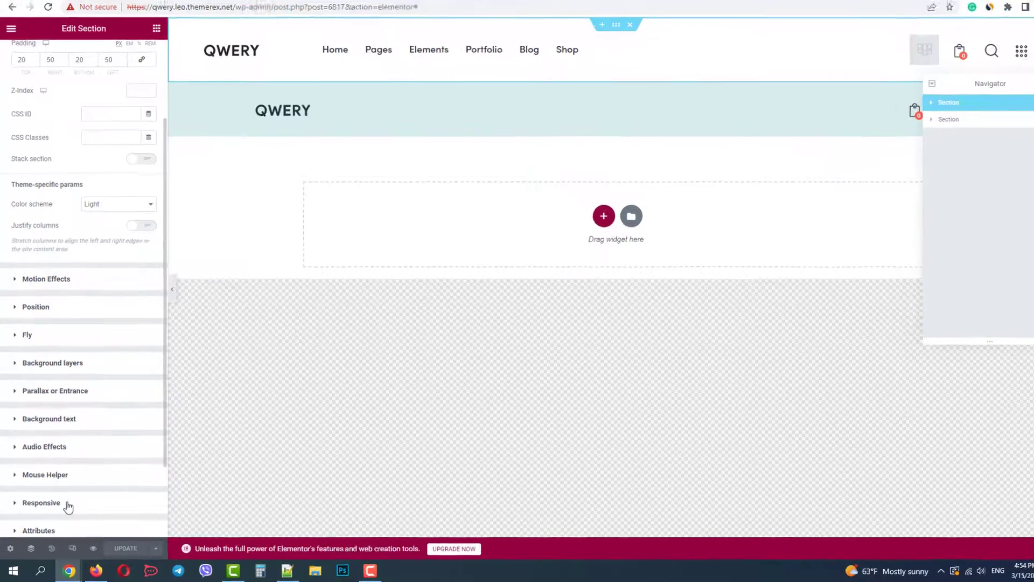
left_click(64, 504)
scroll(88, 407, "down", 5)
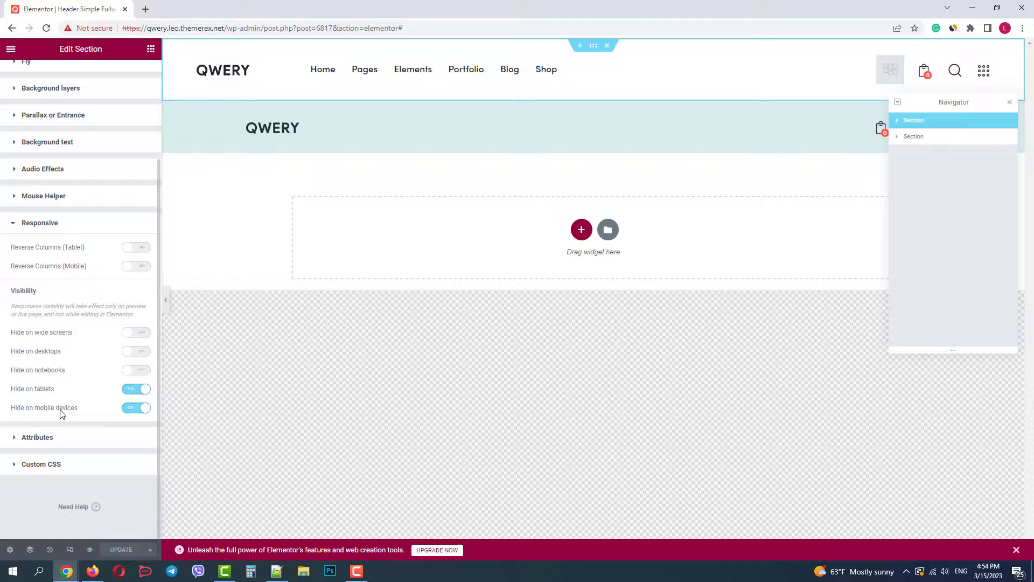
Inspect the second, mobile header section's Hide on visibility toggles, then deselect it
left_click(592, 96)
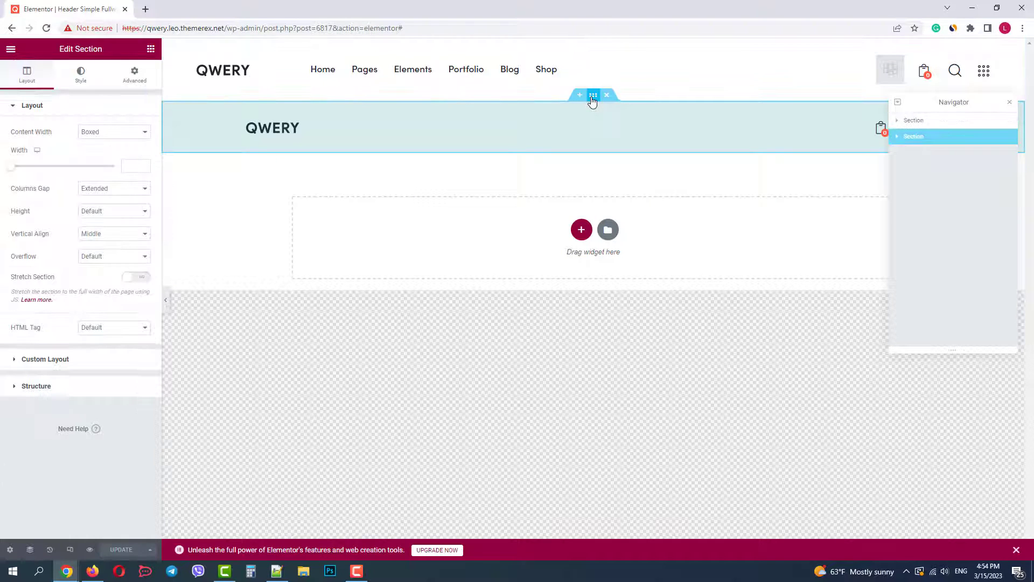
left_click(135, 74)
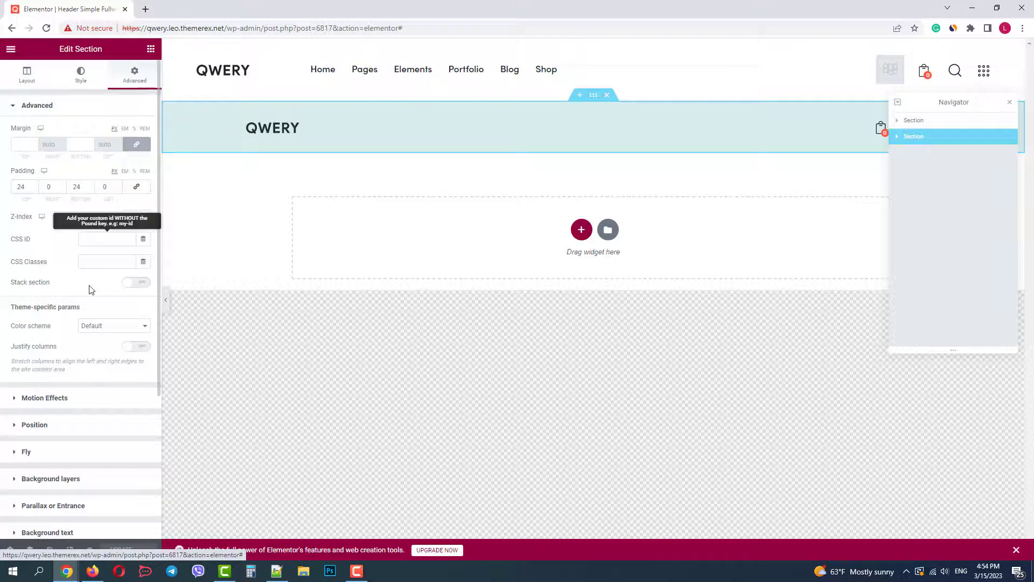
scroll(89, 317, "down", 4)
left_click(58, 410)
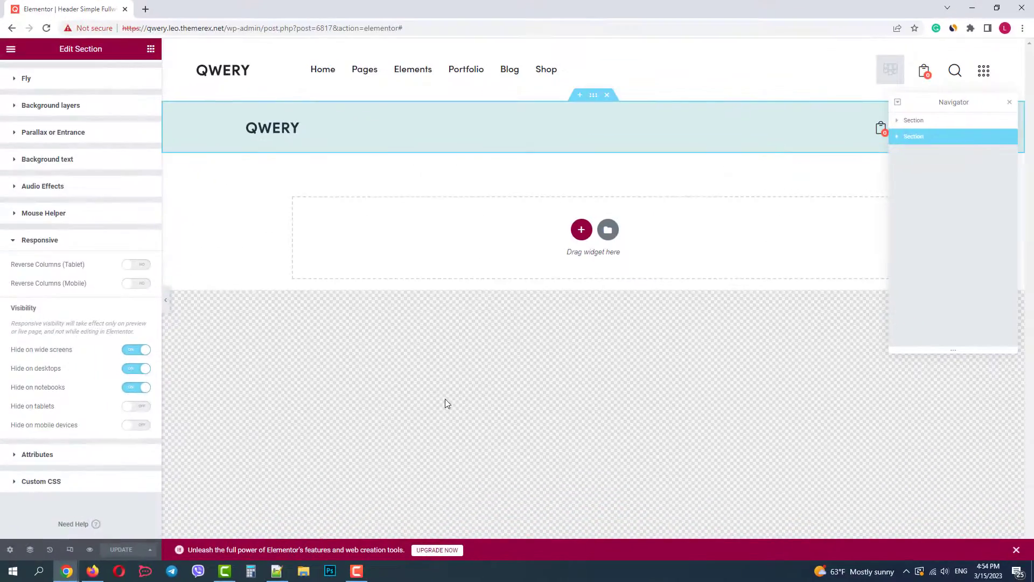
left_click(429, 346)
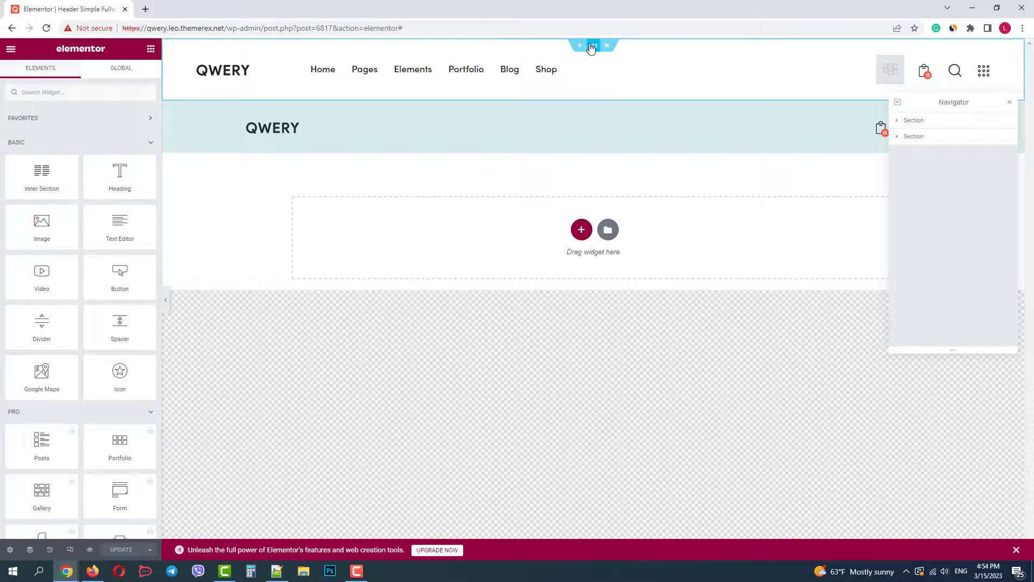
Expand the top section in the Navigator and review the left column's Logo and Menu widgets
left_click(593, 46)
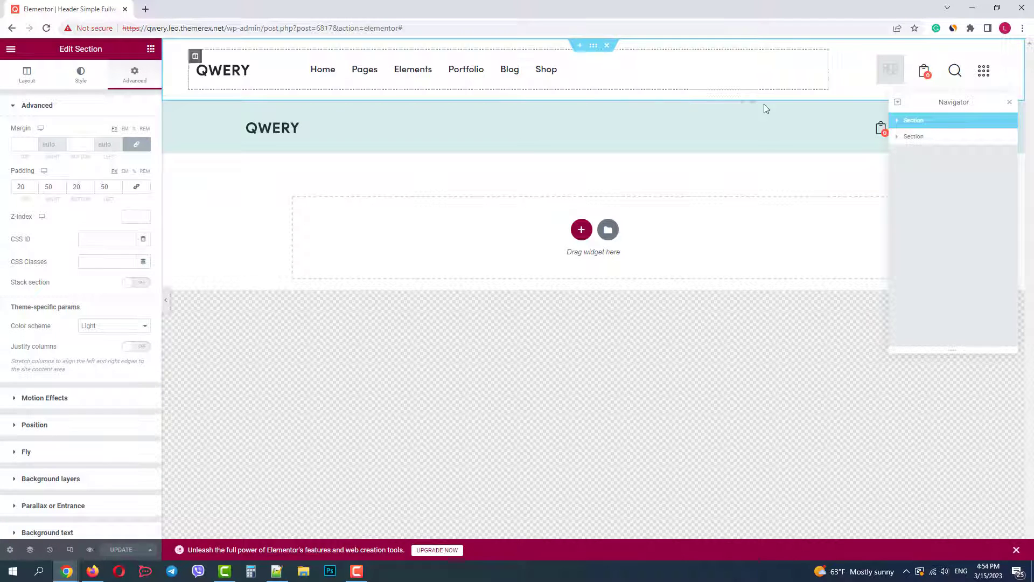
left_click(897, 122)
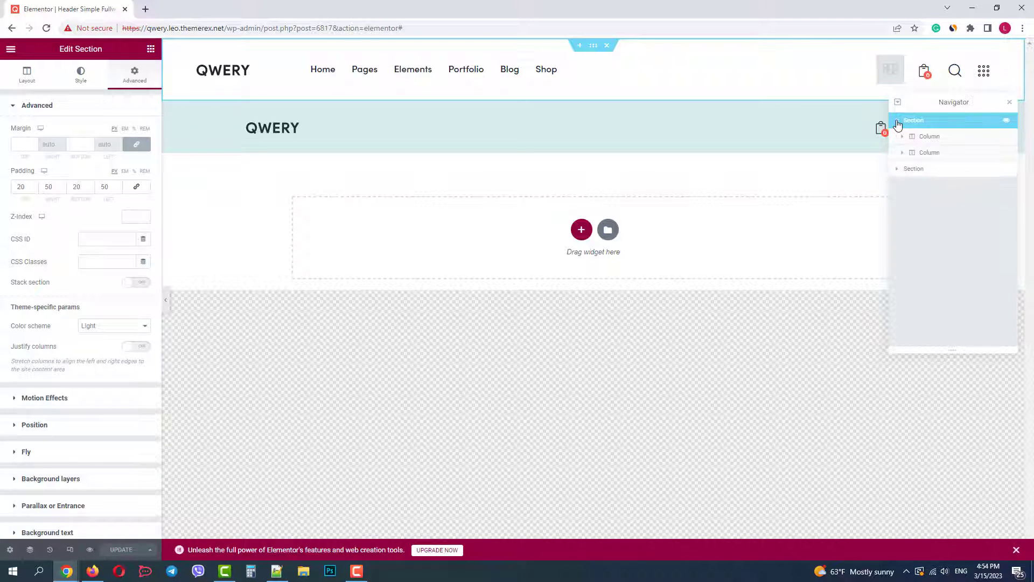
left_click(934, 139)
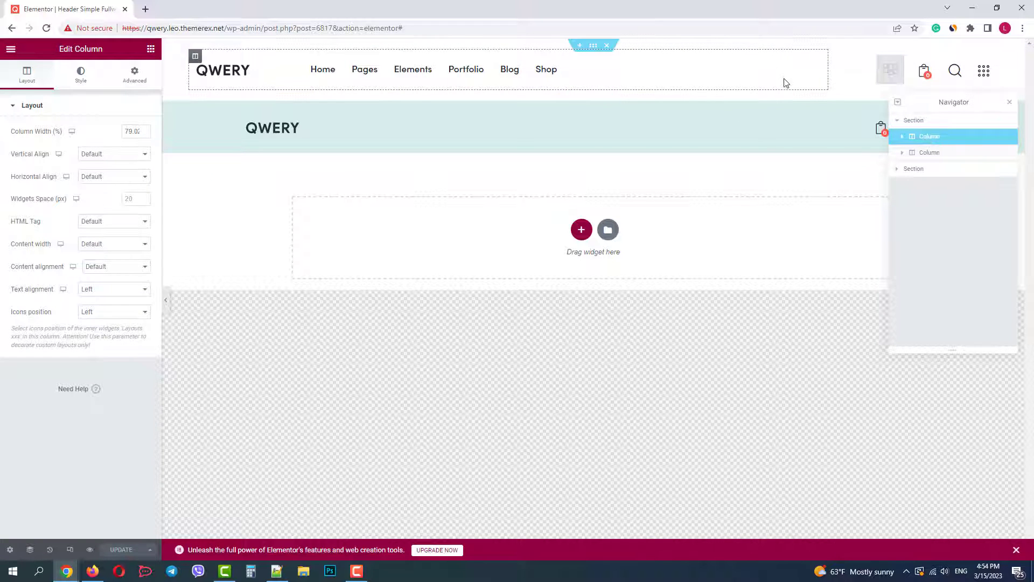
left_click(932, 153)
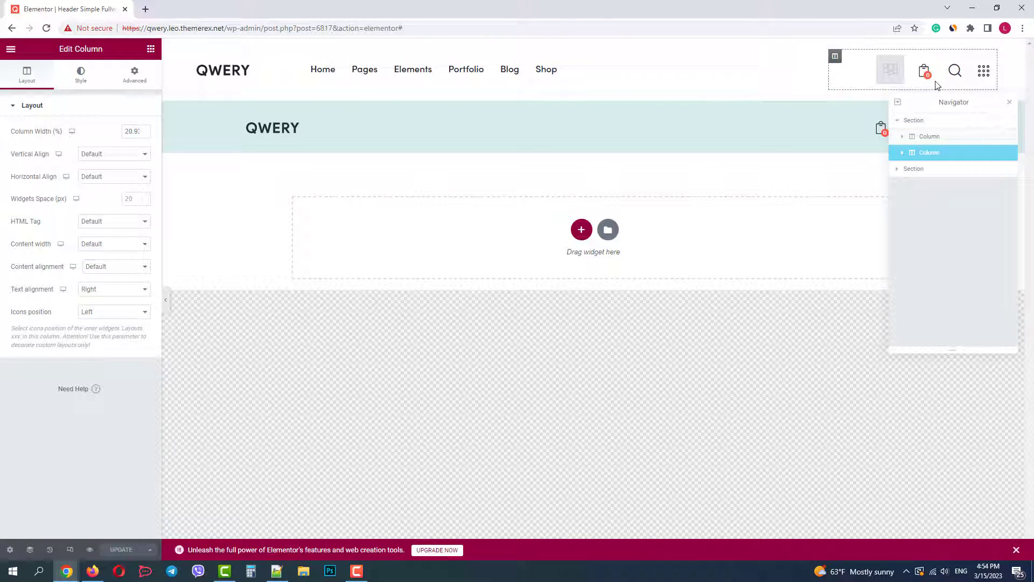
left_click(929, 139)
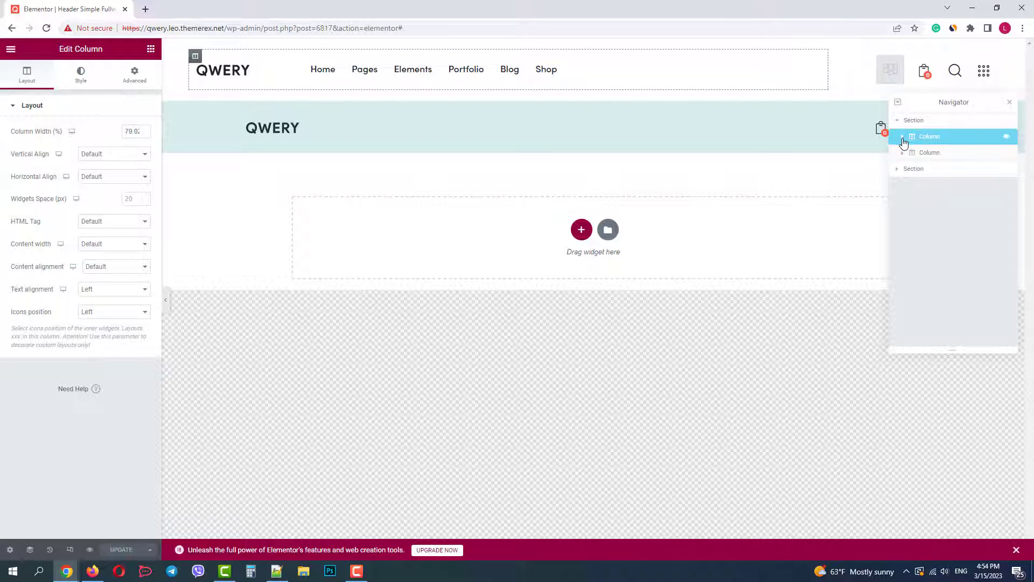
left_click(954, 155)
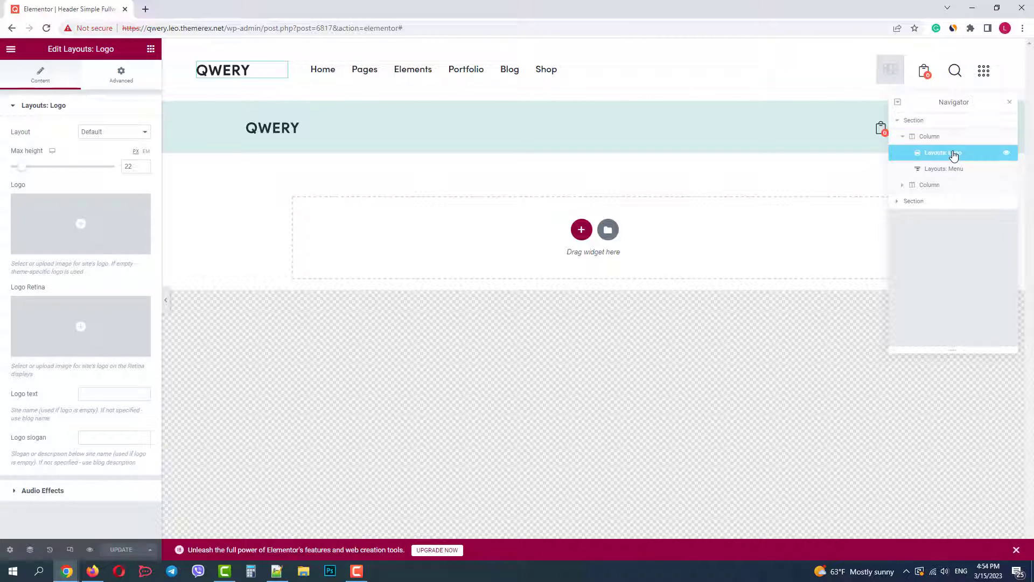
left_click(948, 170)
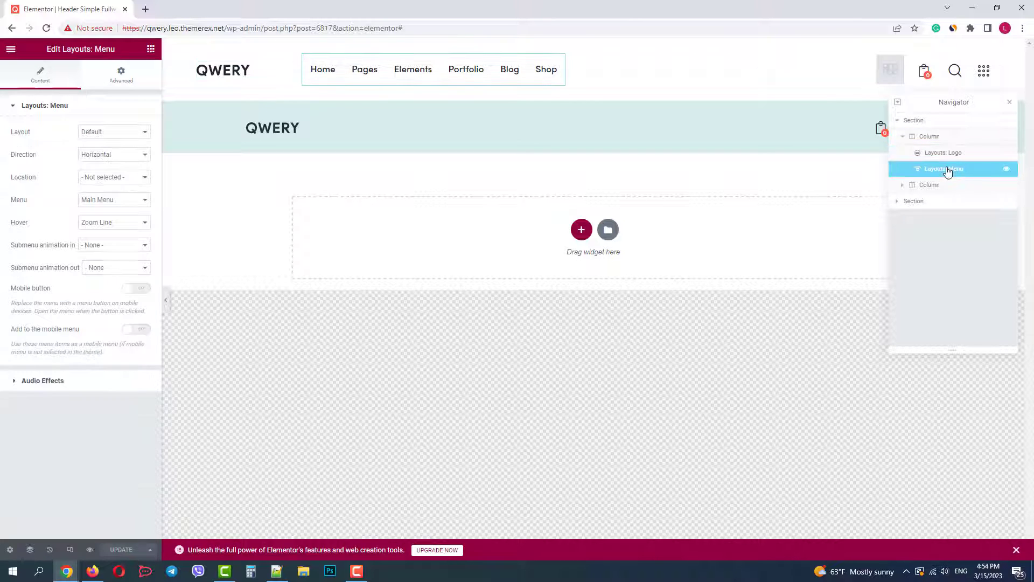
left_click(946, 153)
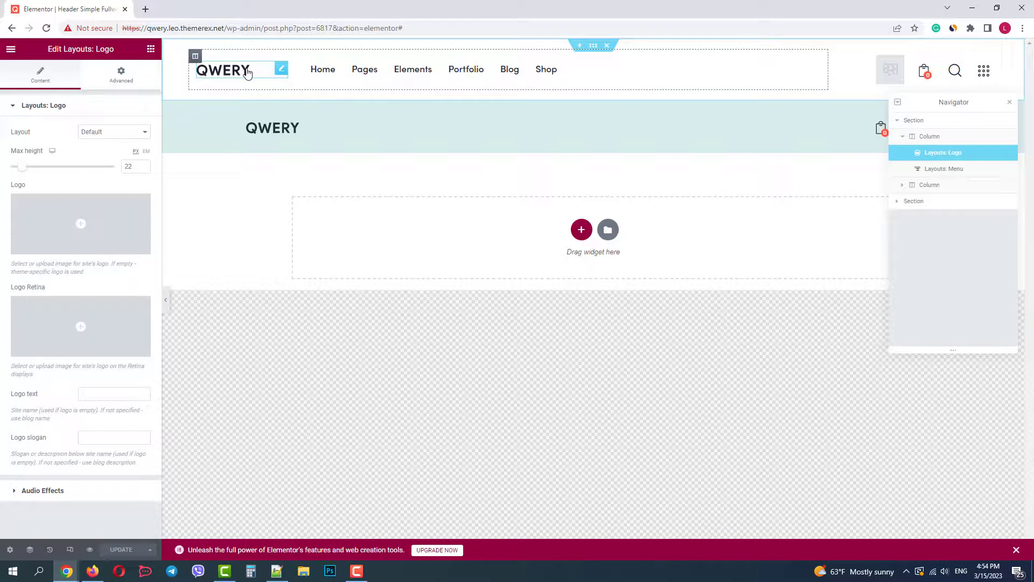
mouse_move(89, 221)
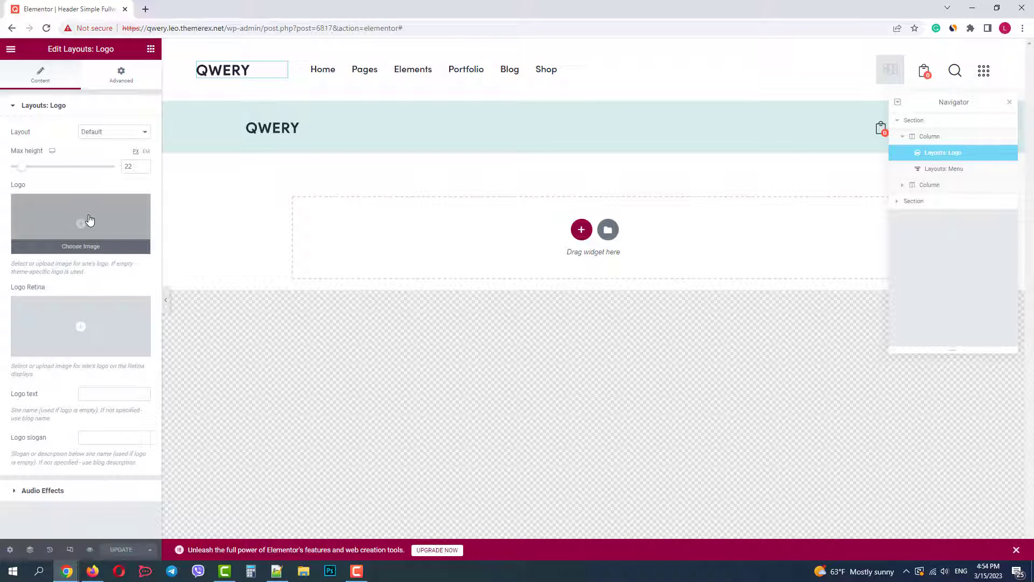
left_click(958, 171)
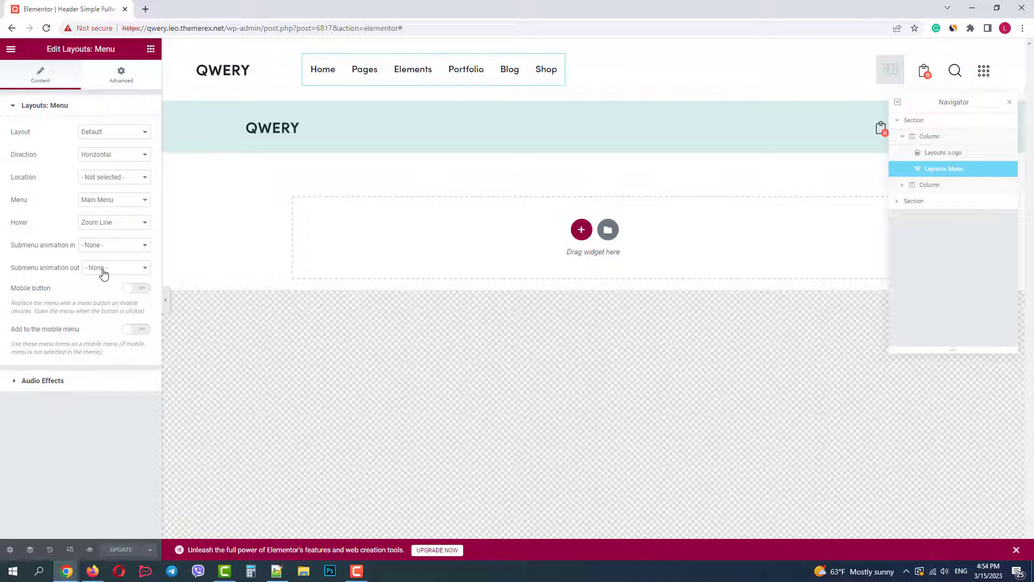
left_click(903, 137)
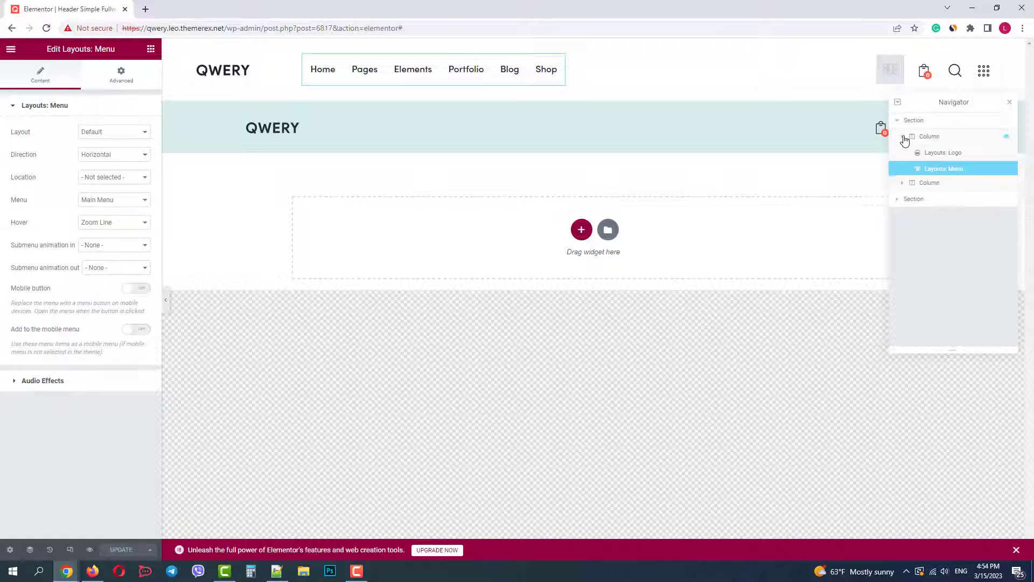
Review the right column's panel Layouts, Cart, Search and Icon widgets, then collapse it
left_click(919, 154)
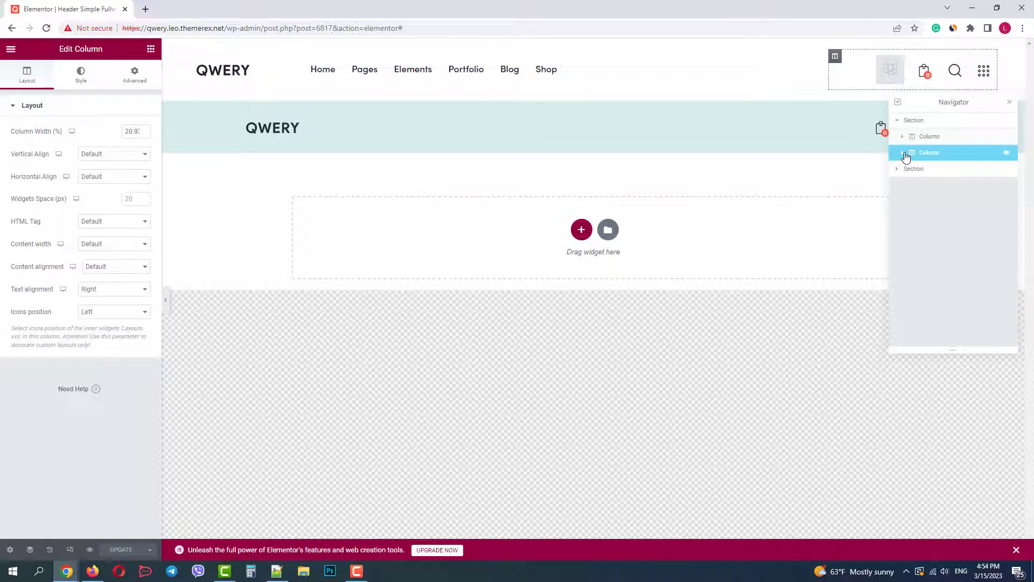
left_click(904, 155)
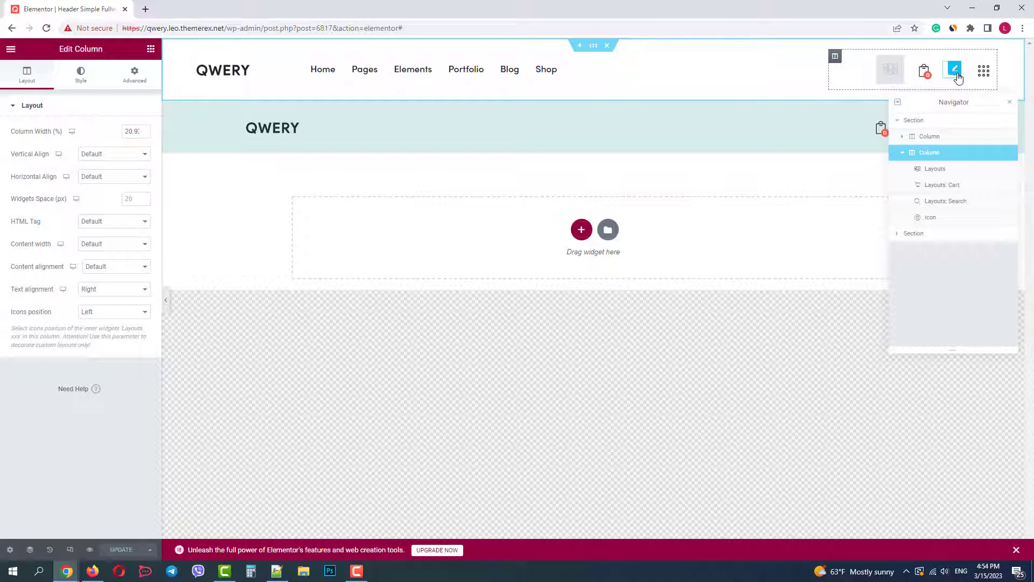
left_click(937, 172)
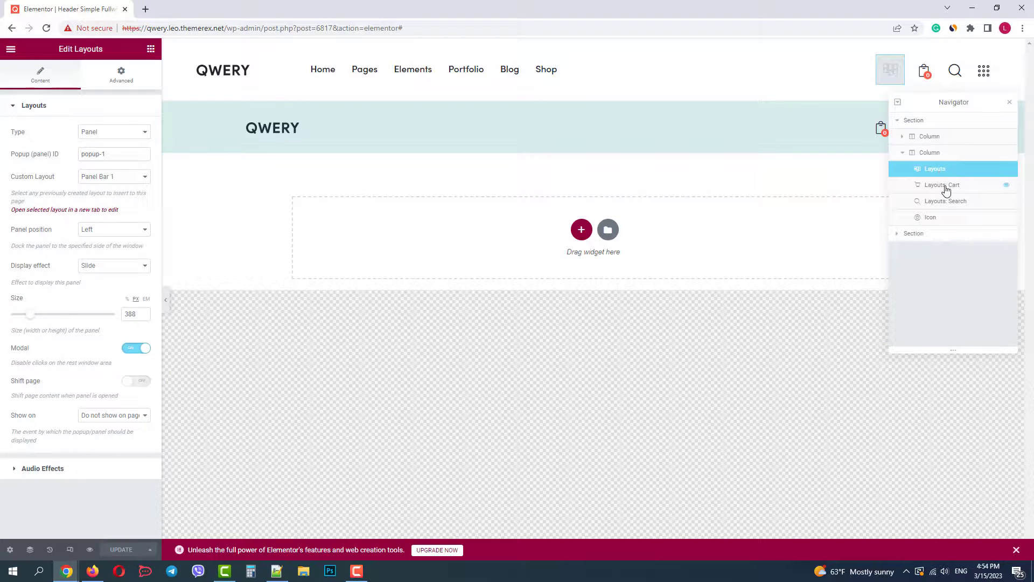
left_click(947, 189)
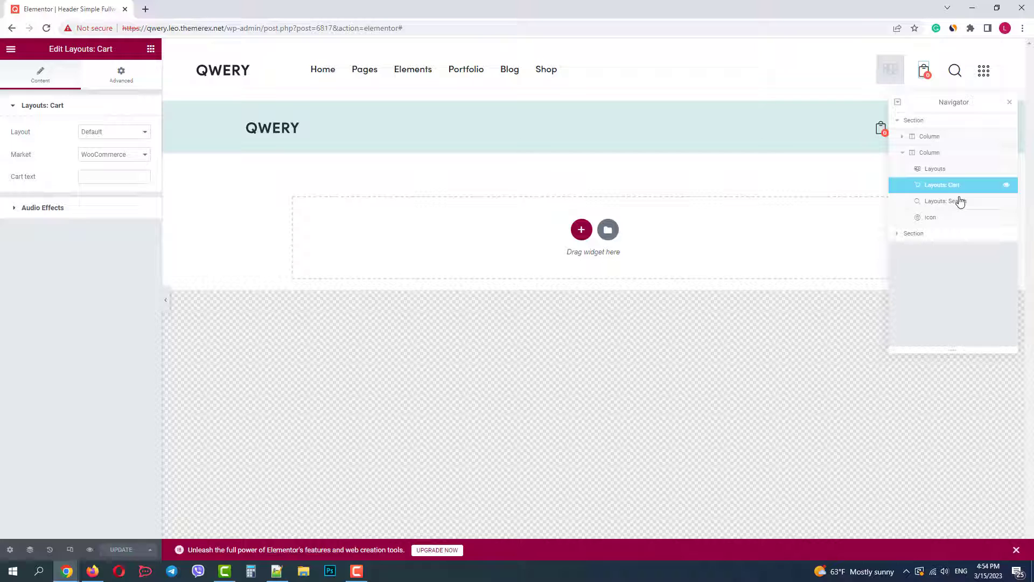
left_click(961, 204)
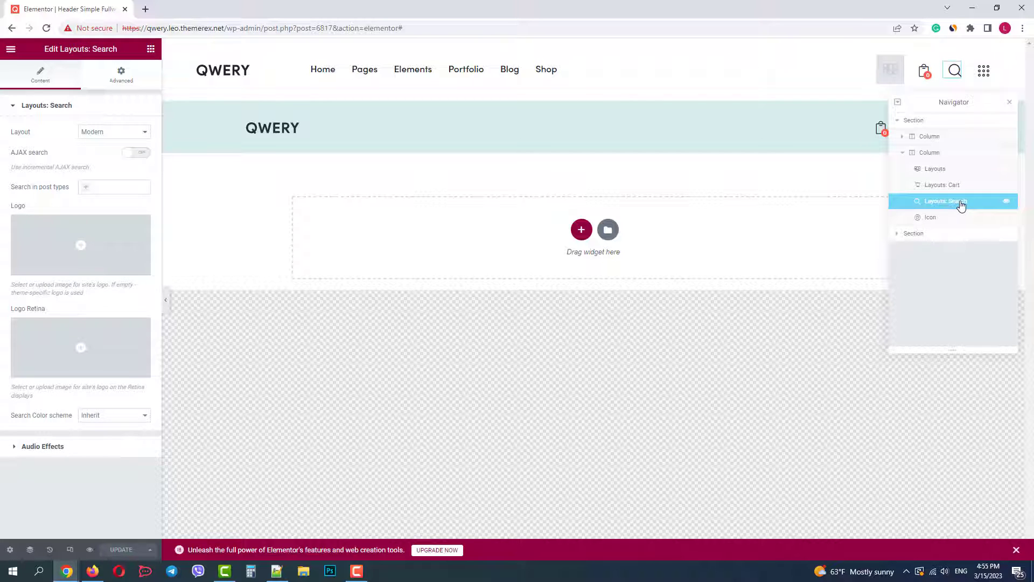
left_click(956, 218)
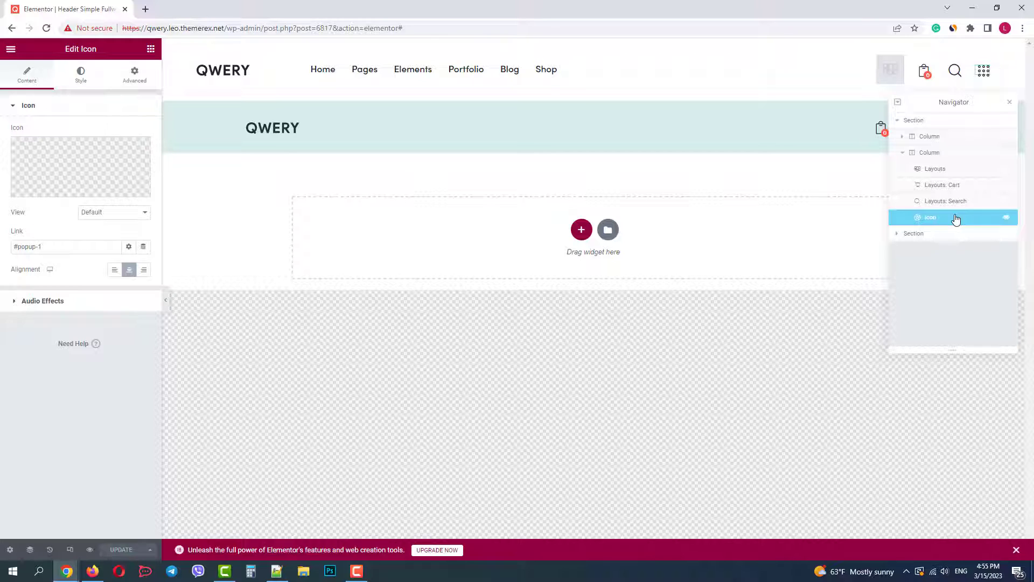
left_click(903, 154)
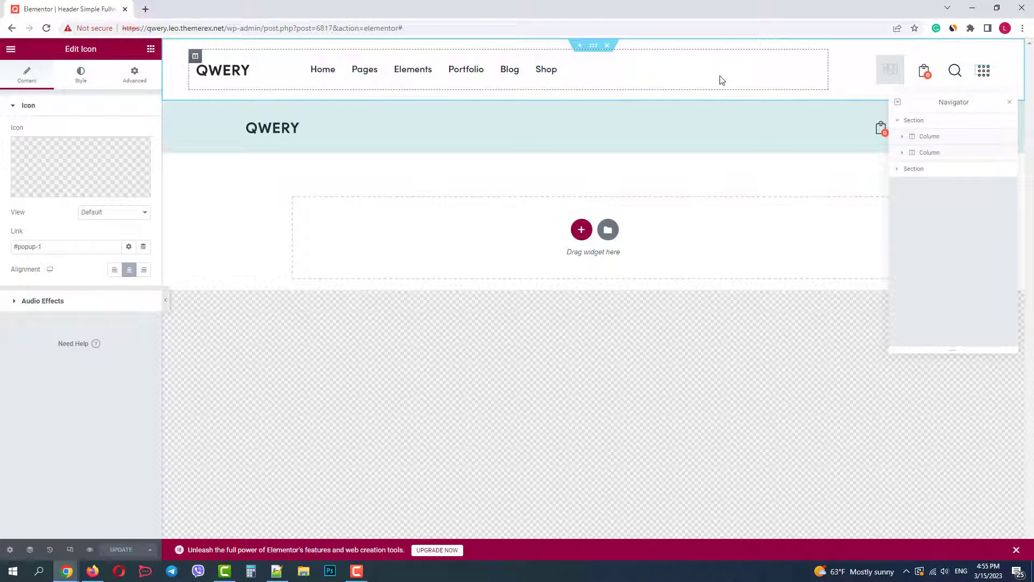
Search 'text' and drag a Layouts: Iconed Text widget into the header after the menu
left_click(9, 49)
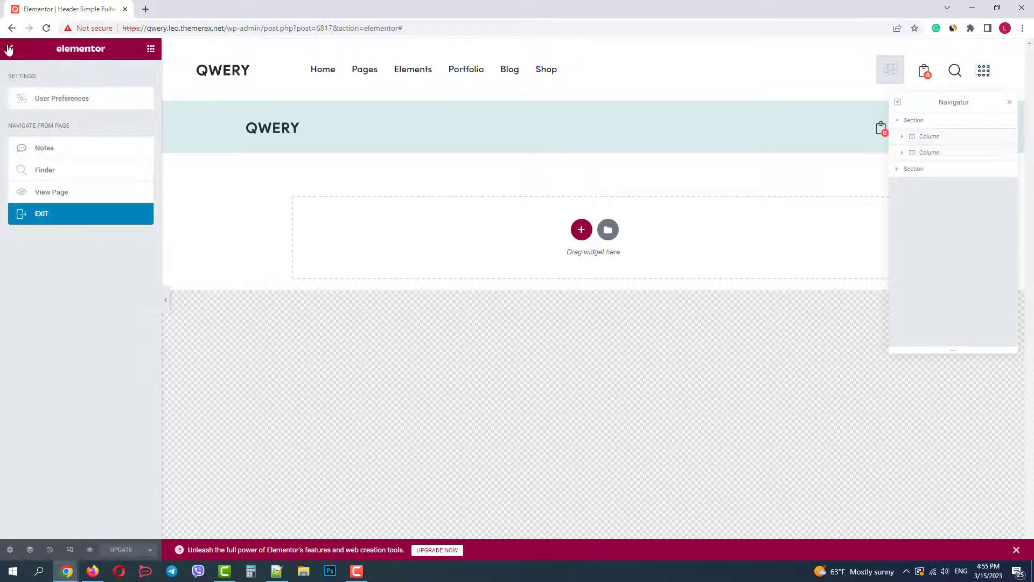
left_click(9, 50)
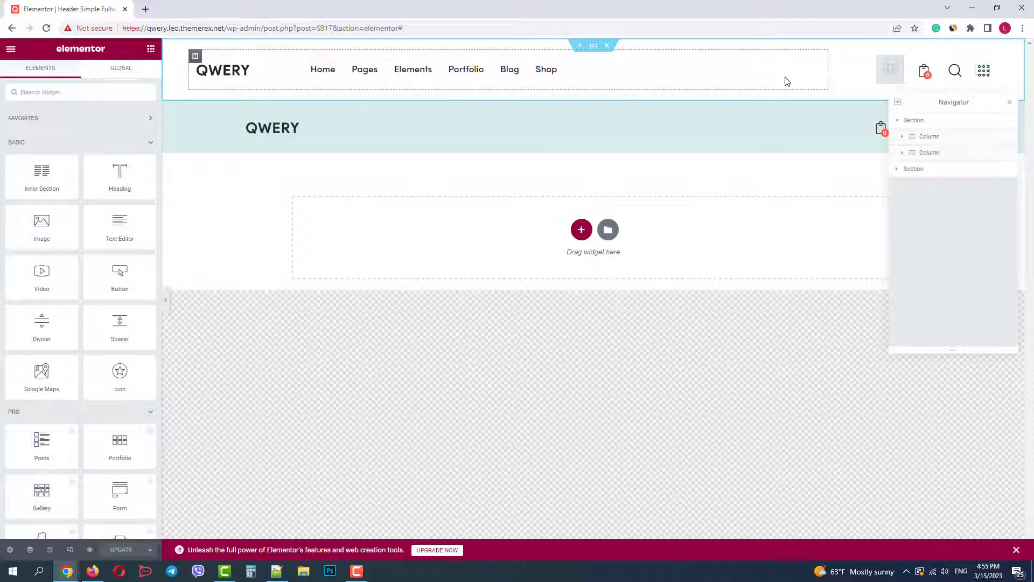
left_click(73, 95)
type("text")
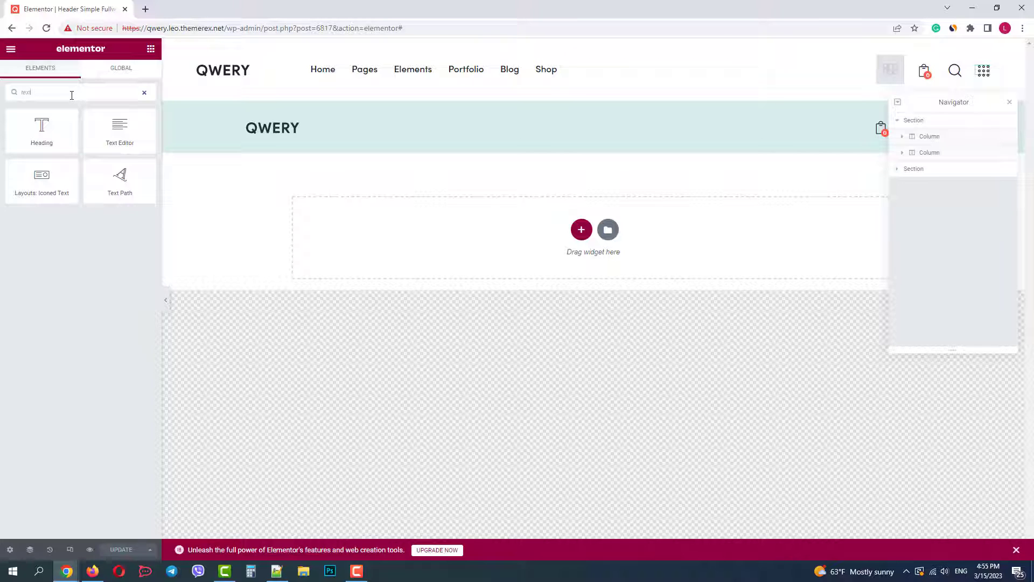
left_click_drag(41, 178, 599, 76)
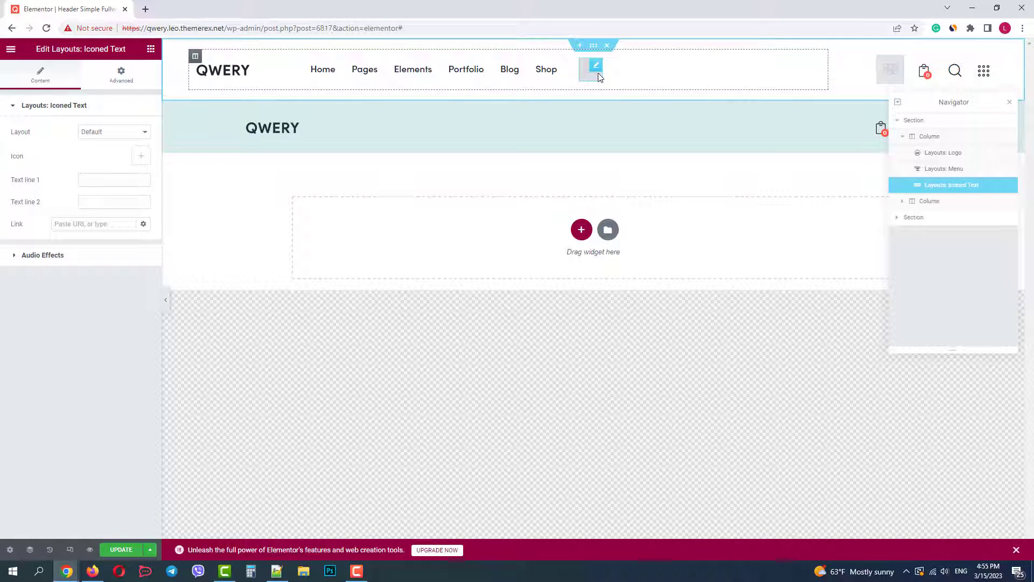
Enter the business phone number in Text line 1 and link it as tel: plus that number
left_click(105, 180)
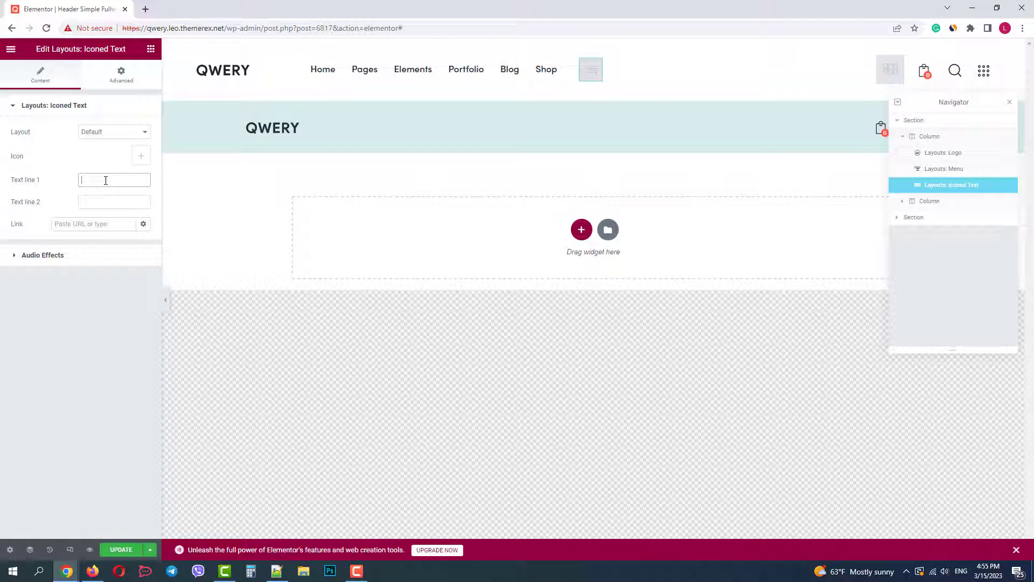
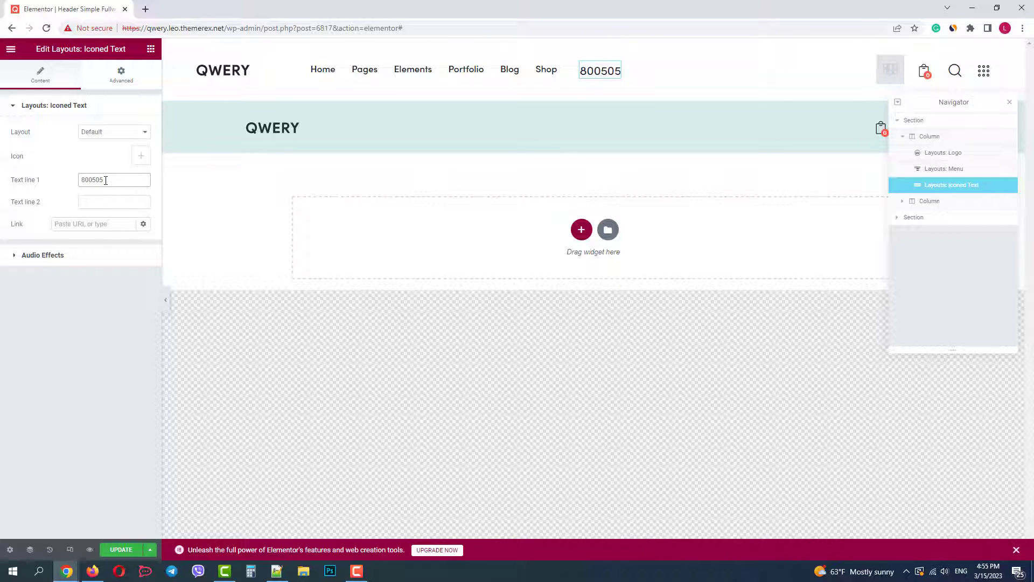
left_click_drag(116, 182, 71, 185)
right_click(104, 175)
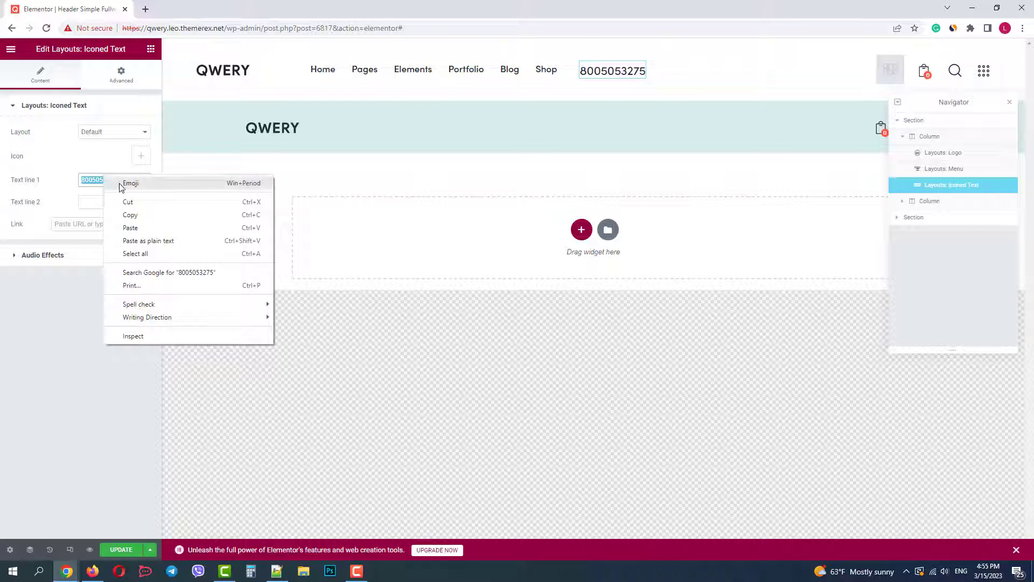
left_click(132, 214)
left_click(79, 225)
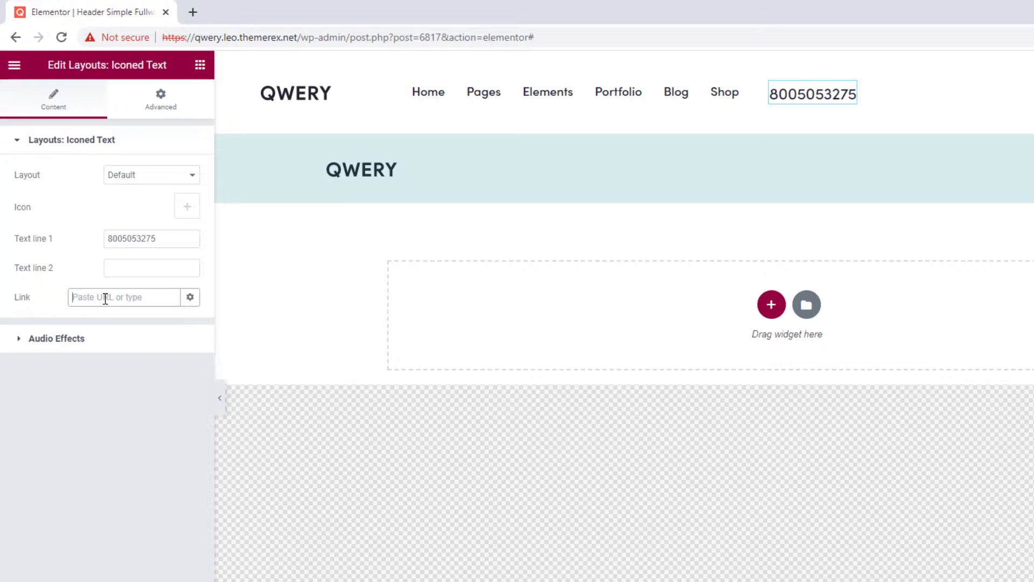
type("tel:")
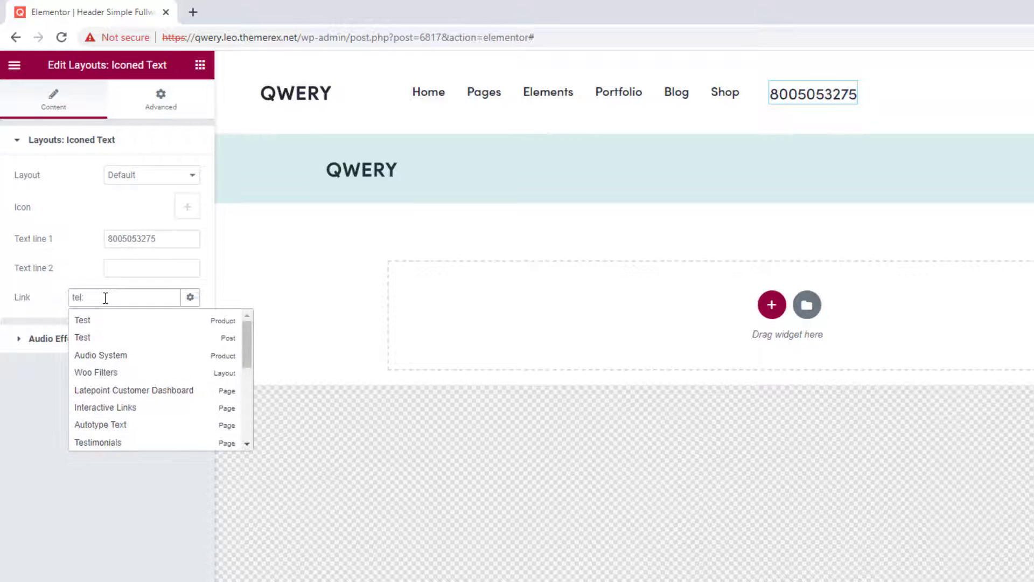
key("ctrl+v")
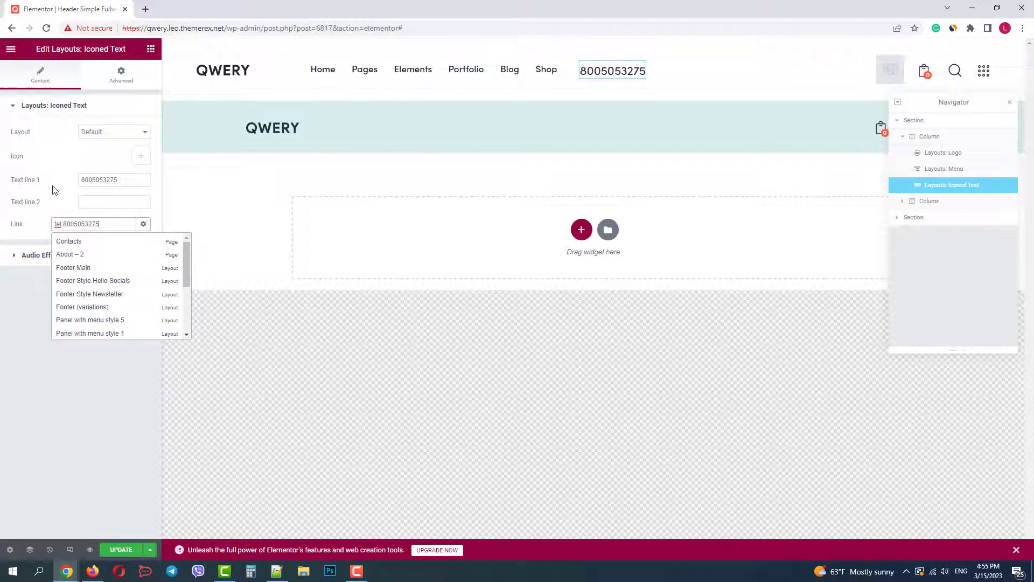
left_click(80, 282)
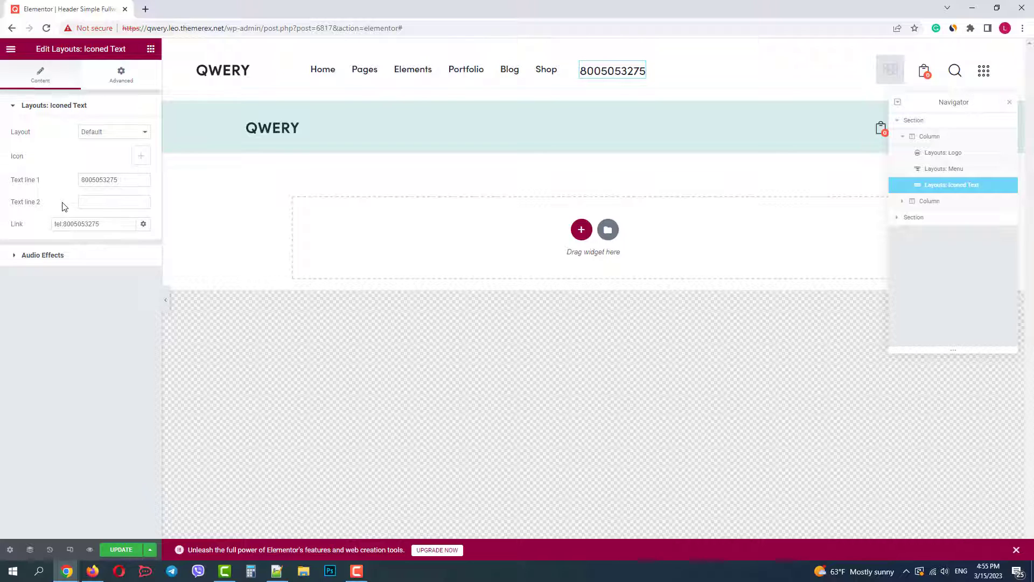
Pick the handset phone icon for the Iconed Text widget via a 'phon' icon search
left_click(143, 157)
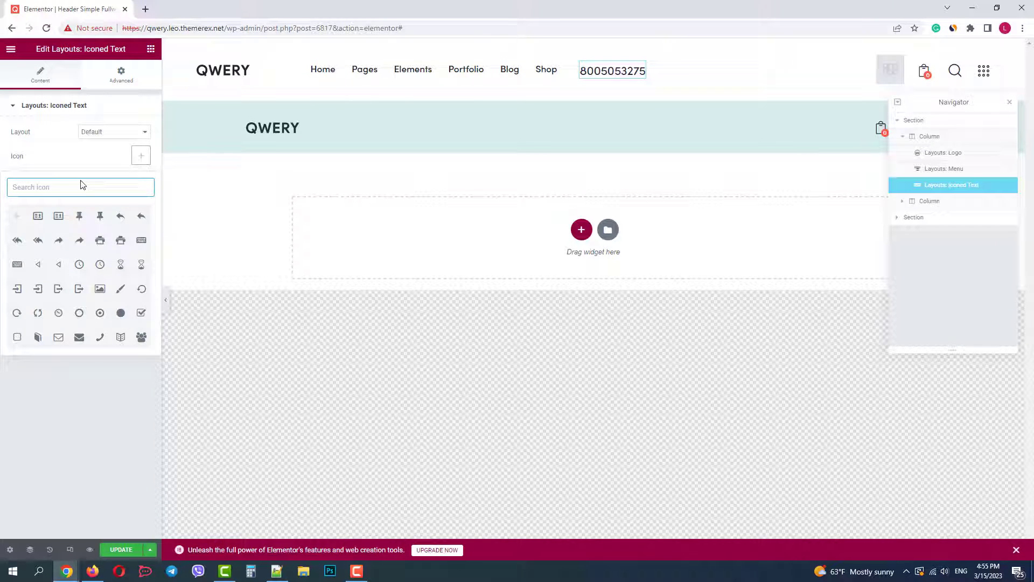
type("phon")
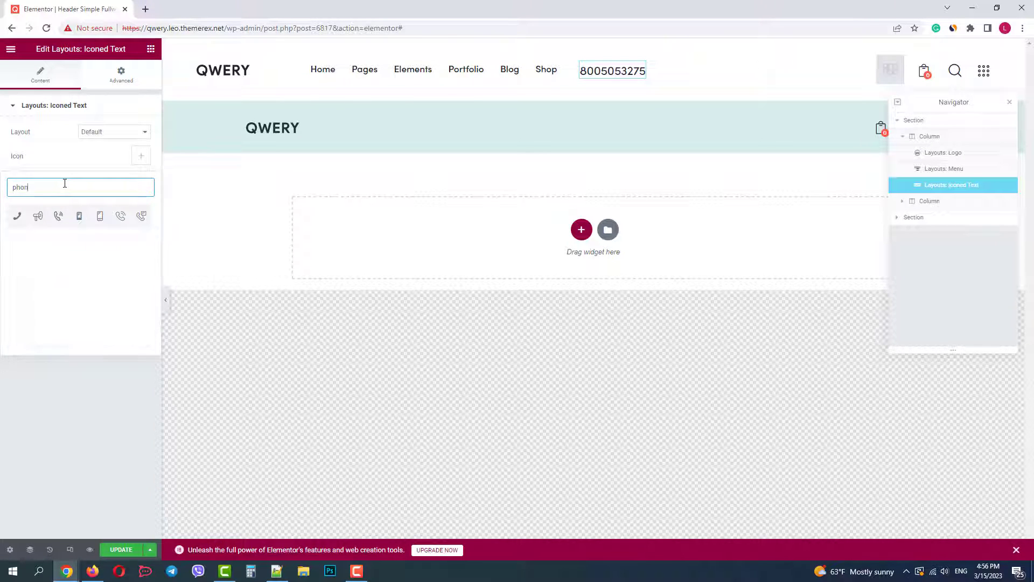
left_click(23, 217)
left_click(544, 375)
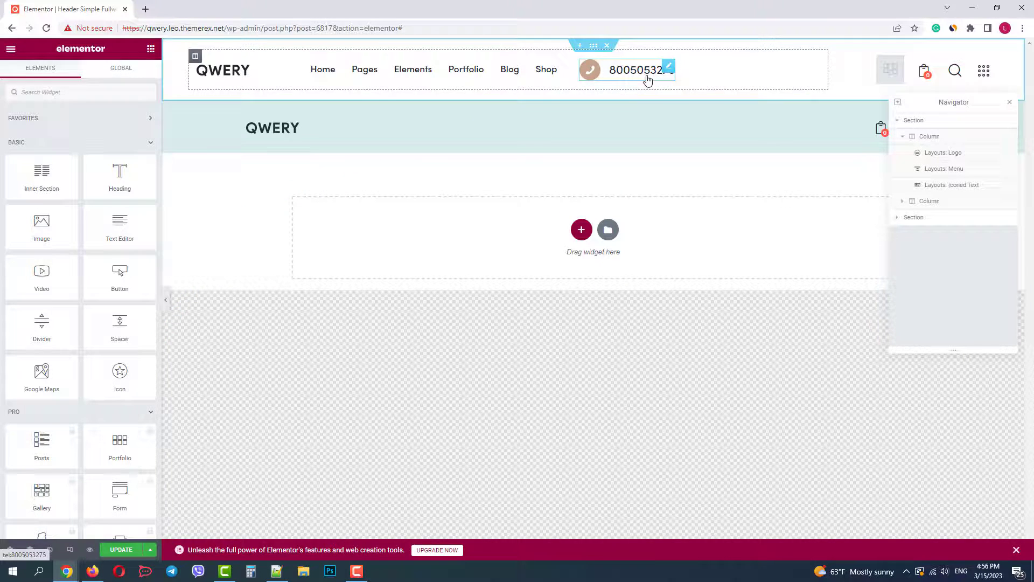
Search 'socia' and drop the Socials widget into the header after the phone number
type("social")
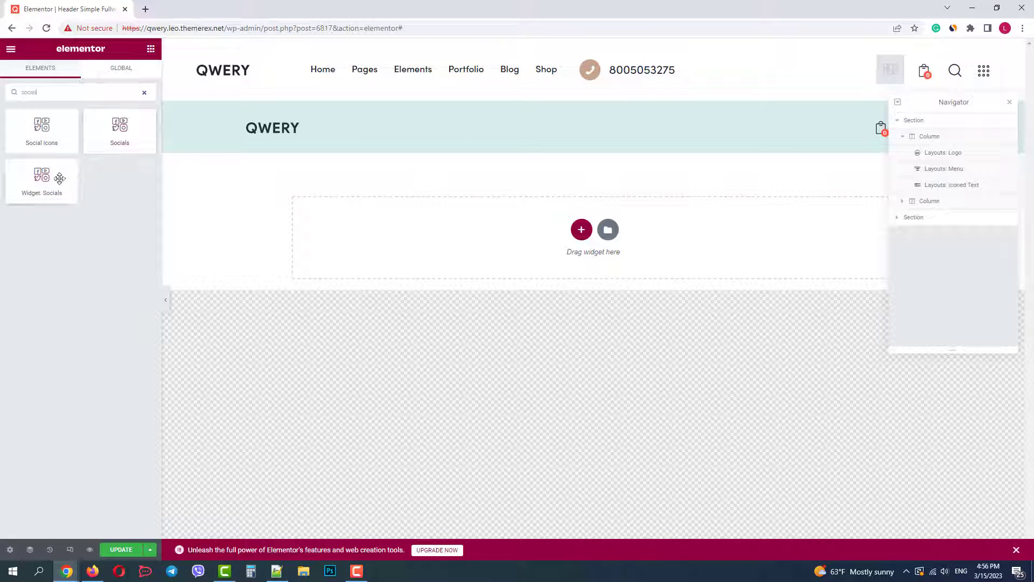
left_click_drag(115, 139, 674, 83)
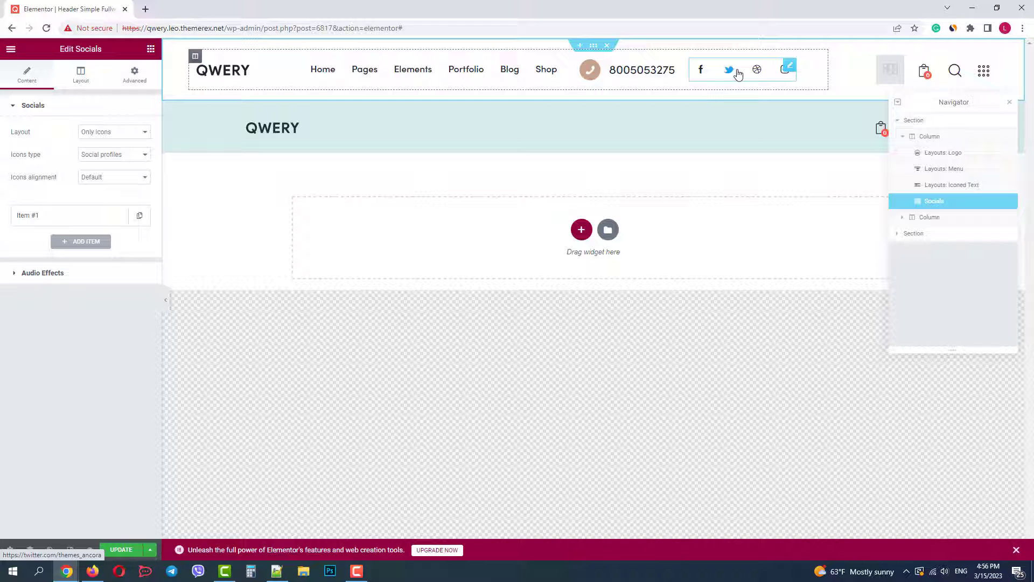
left_click(660, 365)
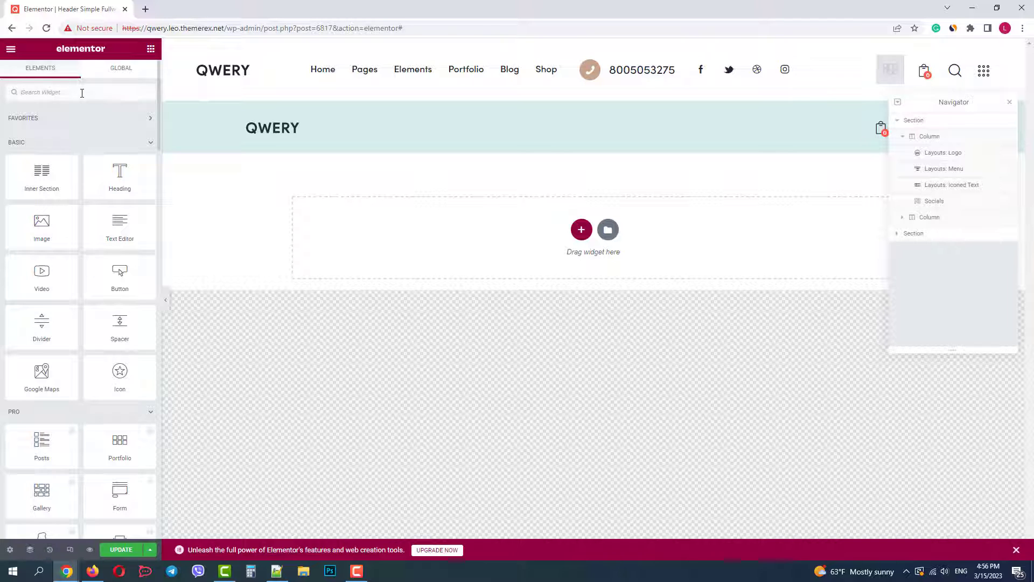
Drag a Button widget to the end of the header row and change its title to 'Contact'
type("butto")
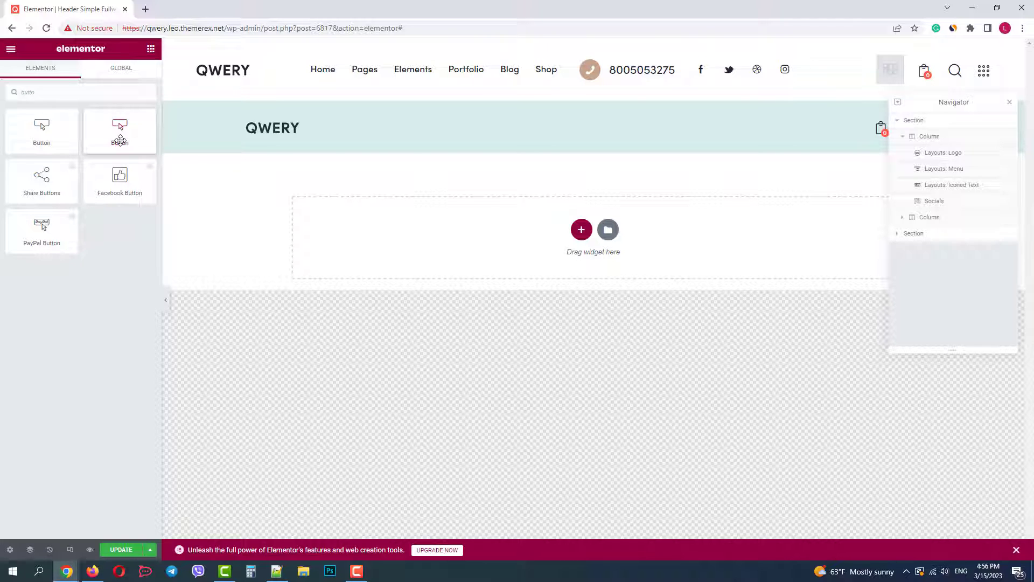
left_click_drag(120, 138, 789, 86)
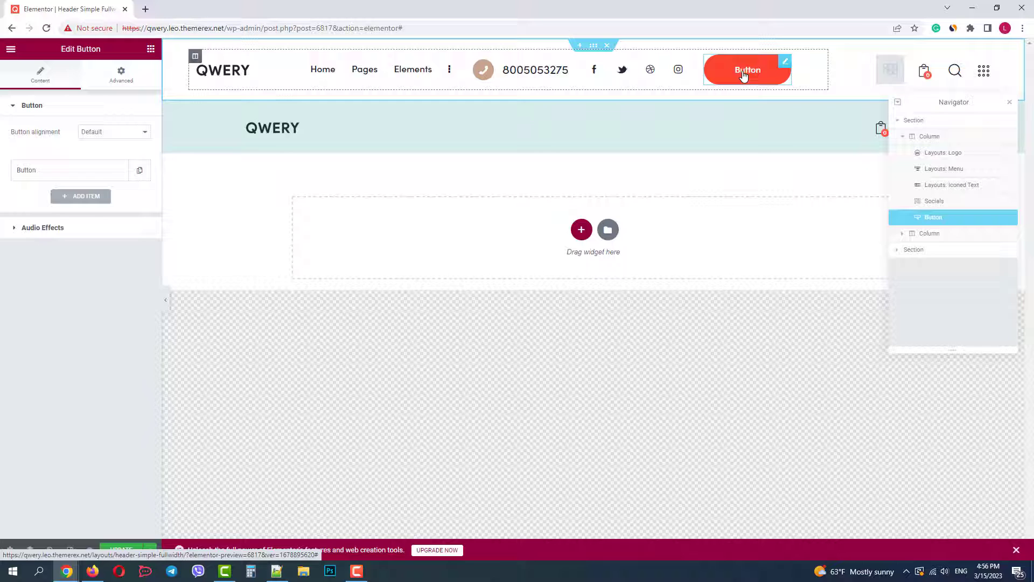
left_click(106, 176)
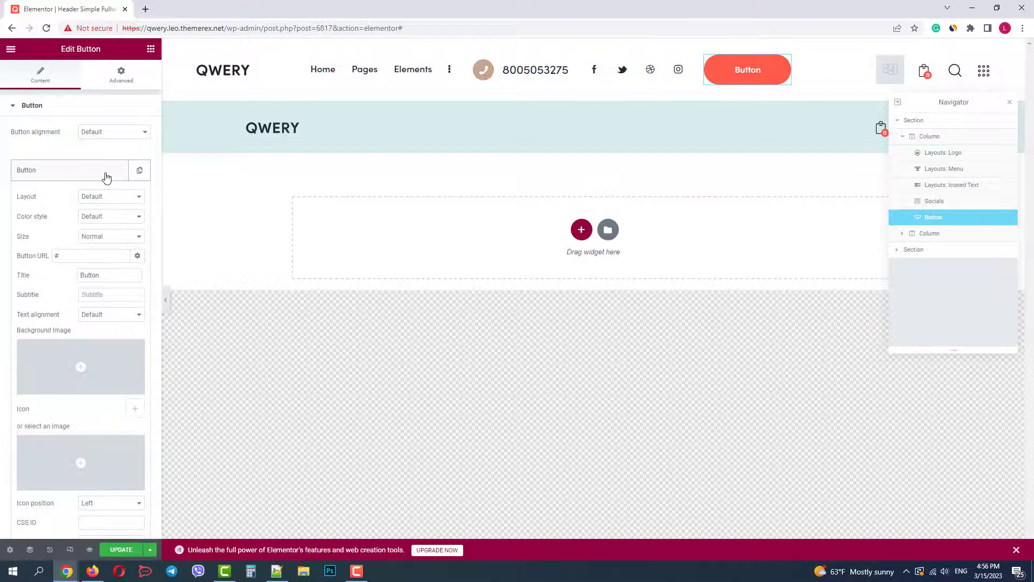
left_click_drag(104, 274, 78, 275)
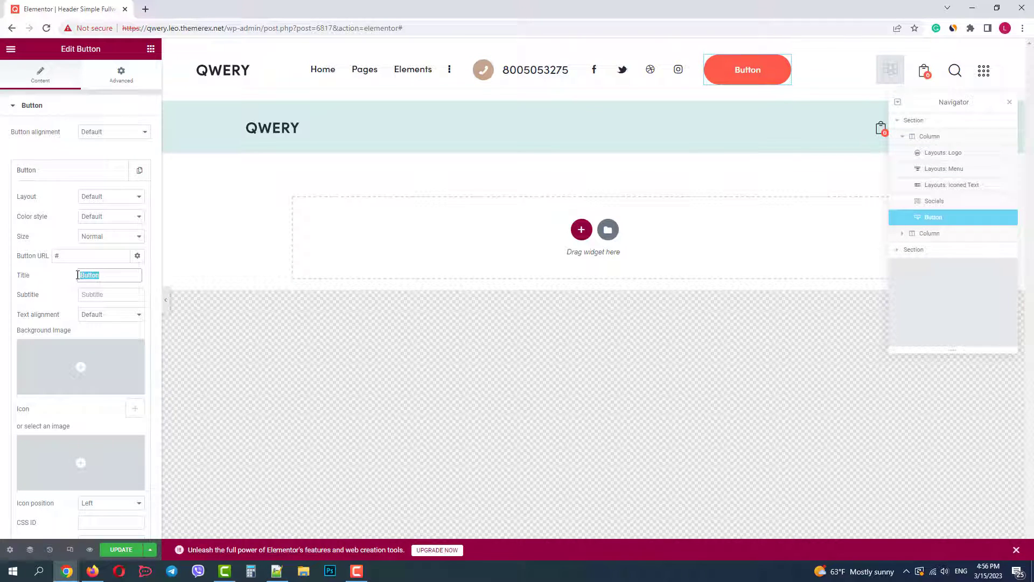
type("Contact")
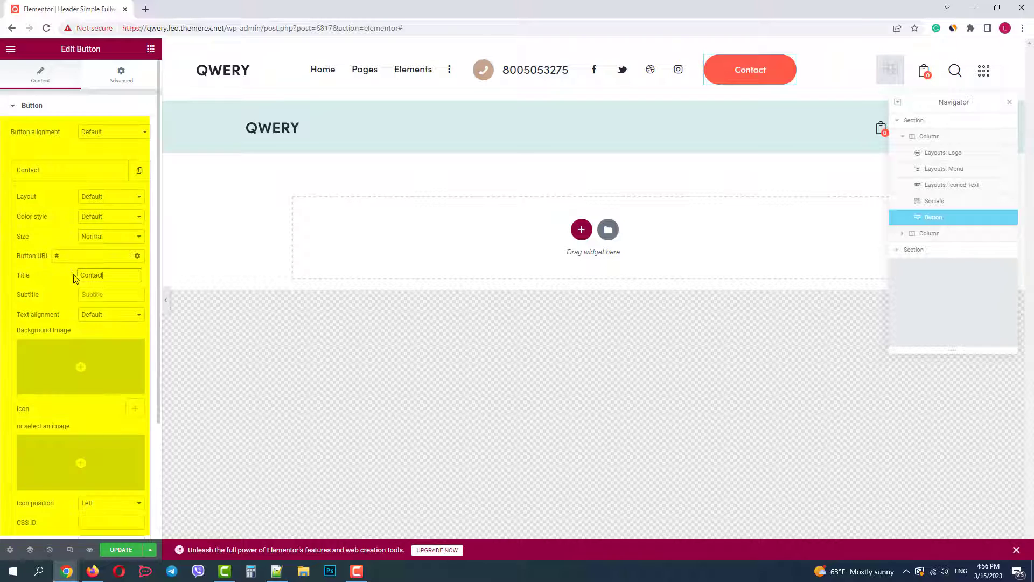
left_click(70, 256)
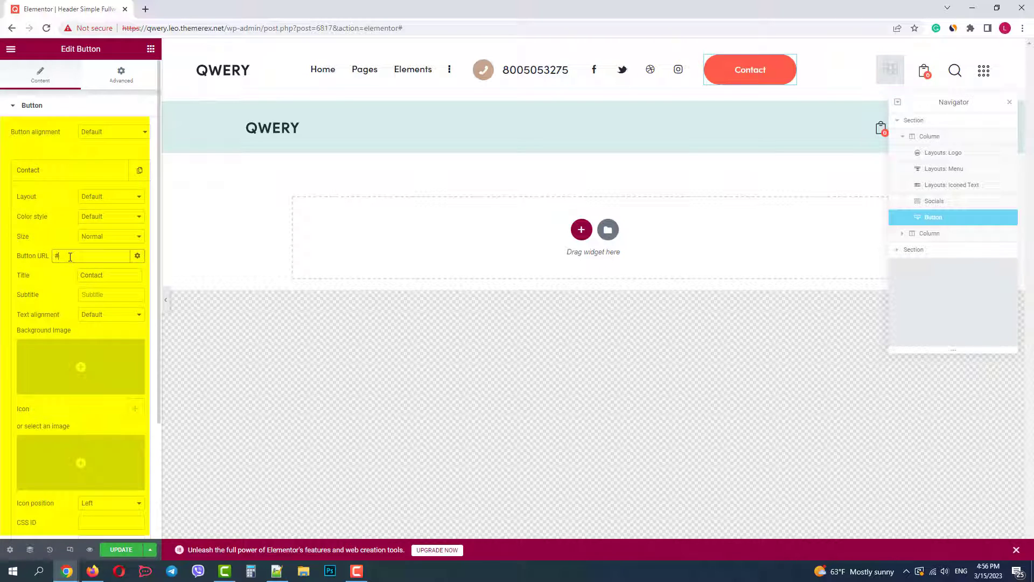
left_click(312, 352)
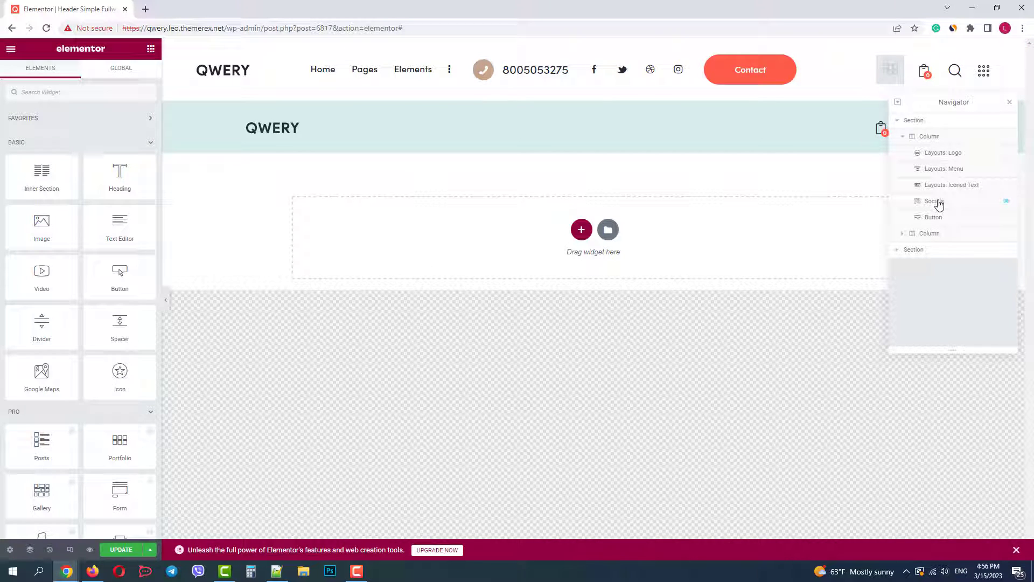
Reorder the Socials entry in the Navigator tree and close the widget settings
left_click_drag(939, 204, 943, 219)
left_click(679, 334)
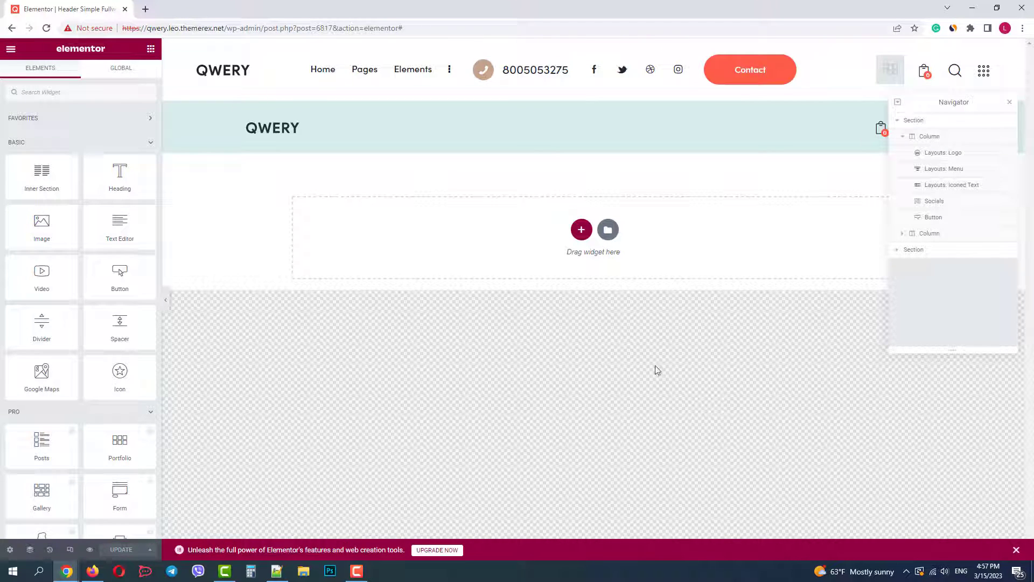
left_click(11, 49)
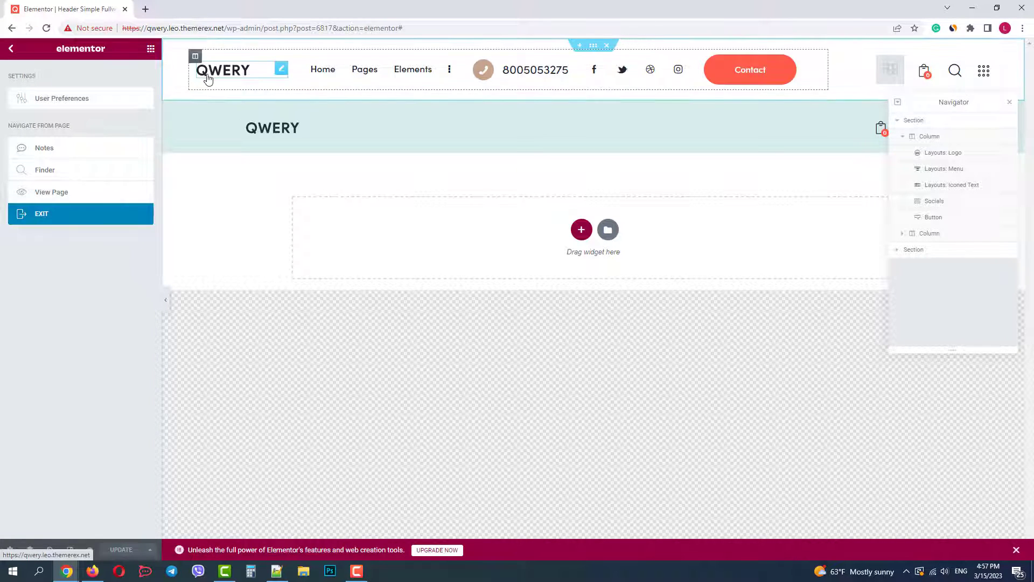
Scroll the live Qwery homepage down and up to check the new header, then return to Elementor
left_click(13, 49)
left_click(195, 9)
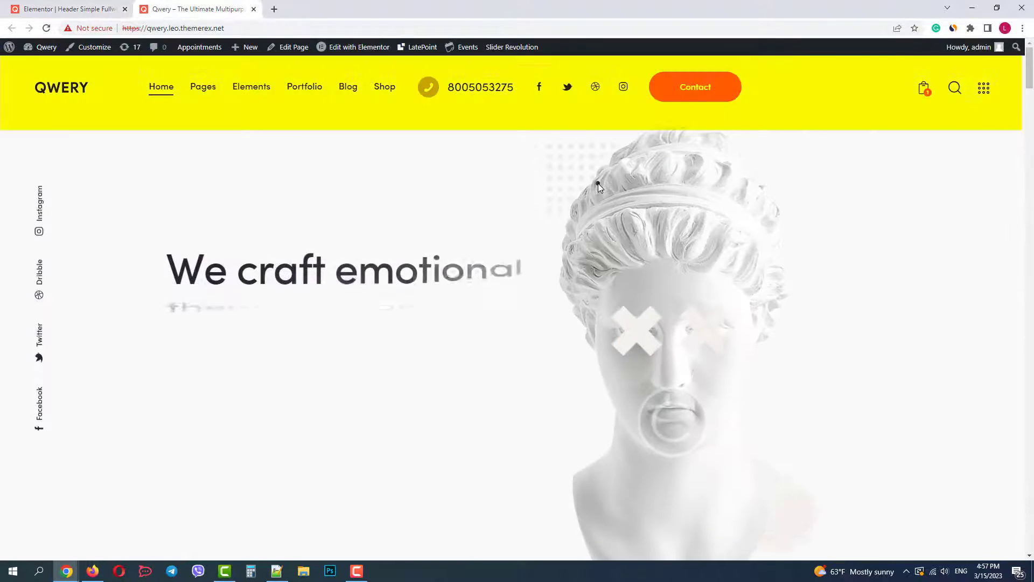
scroll(596, 183, "down", 3)
scroll(596, 184, "up", 5)
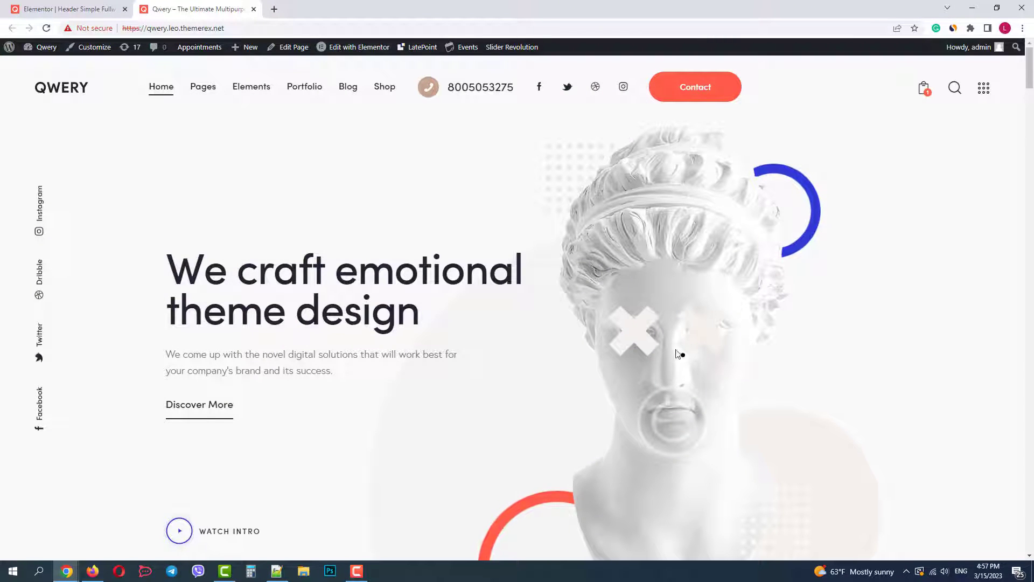
scroll(484, 281, "down", 3)
scroll(483, 282, "down", 5)
scroll(169, 135, "up", 7)
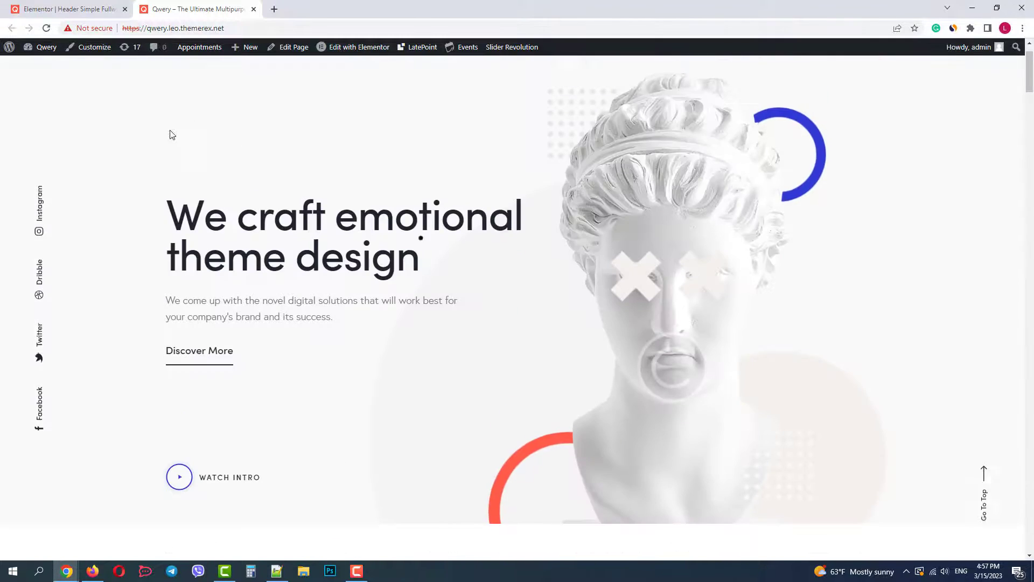
left_click(70, 8)
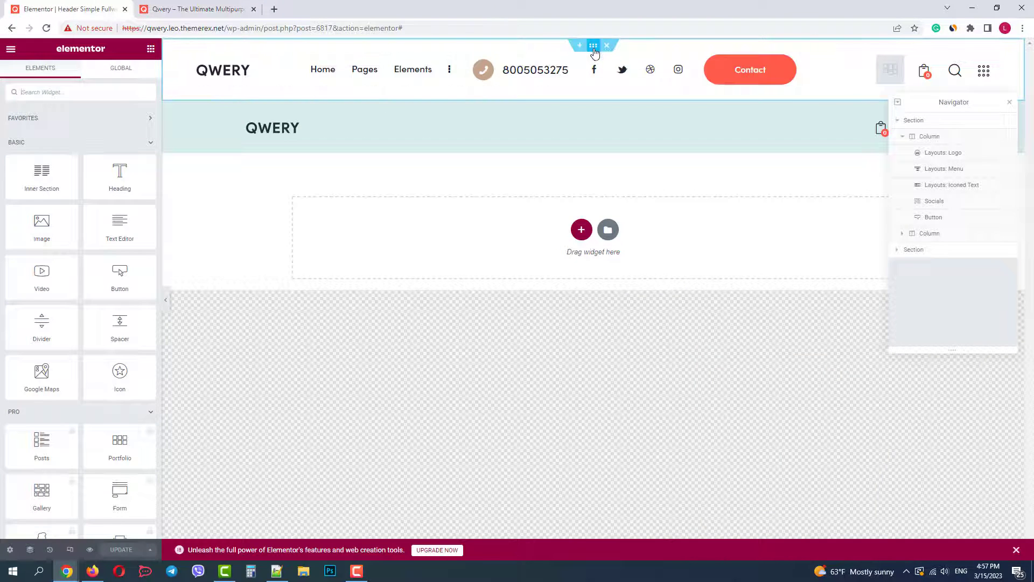
Set the top header section's Custom Layout 'Fix this row when scroll' to 'Fix always'
left_click(592, 48)
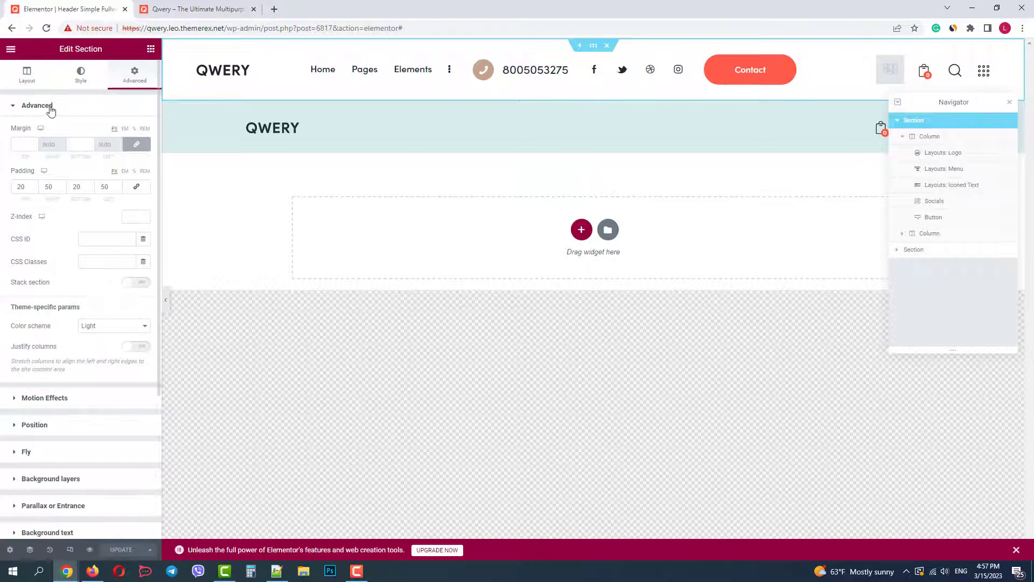
left_click(26, 75)
left_click(59, 326)
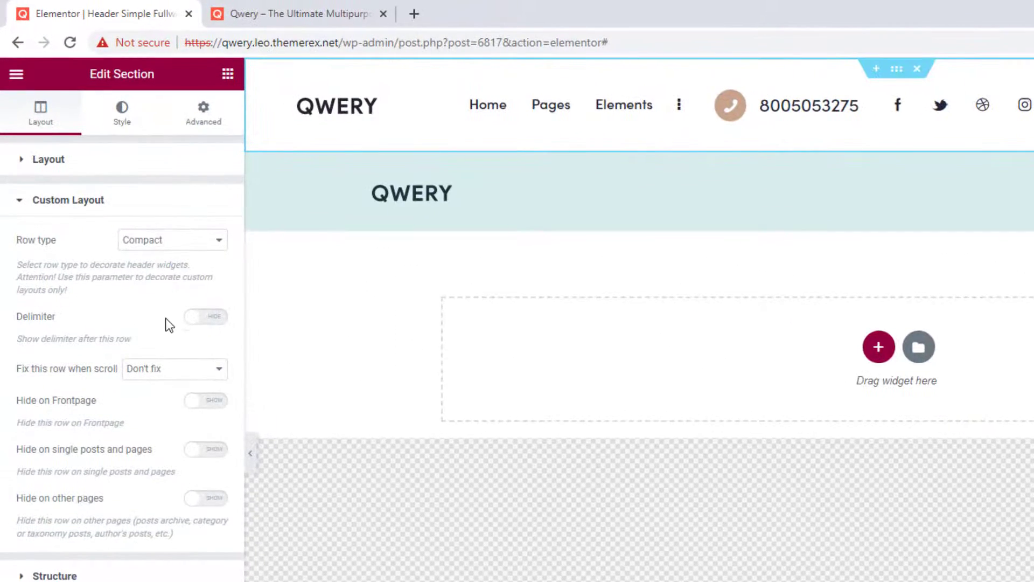
left_click(172, 372)
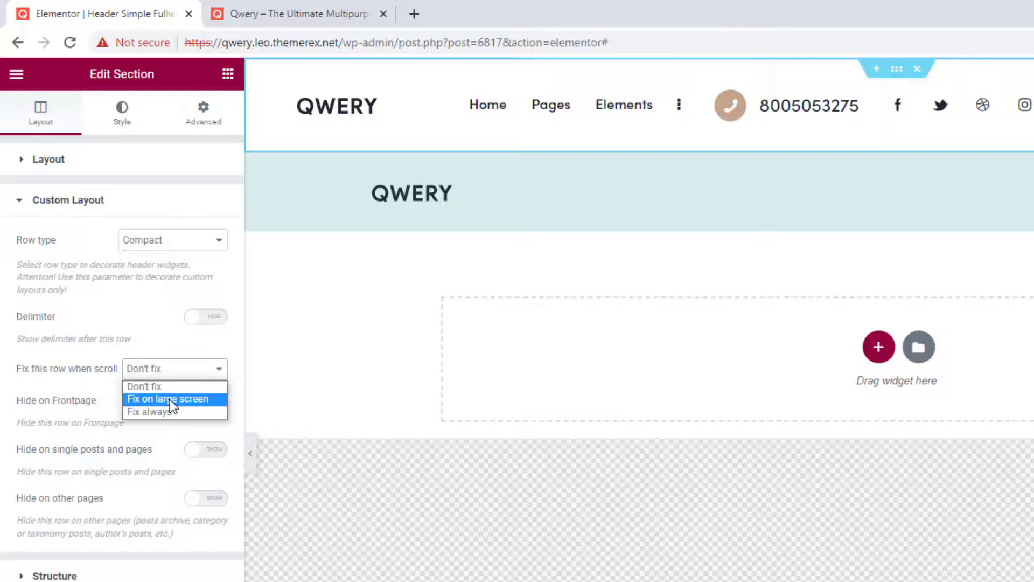
left_click(169, 414)
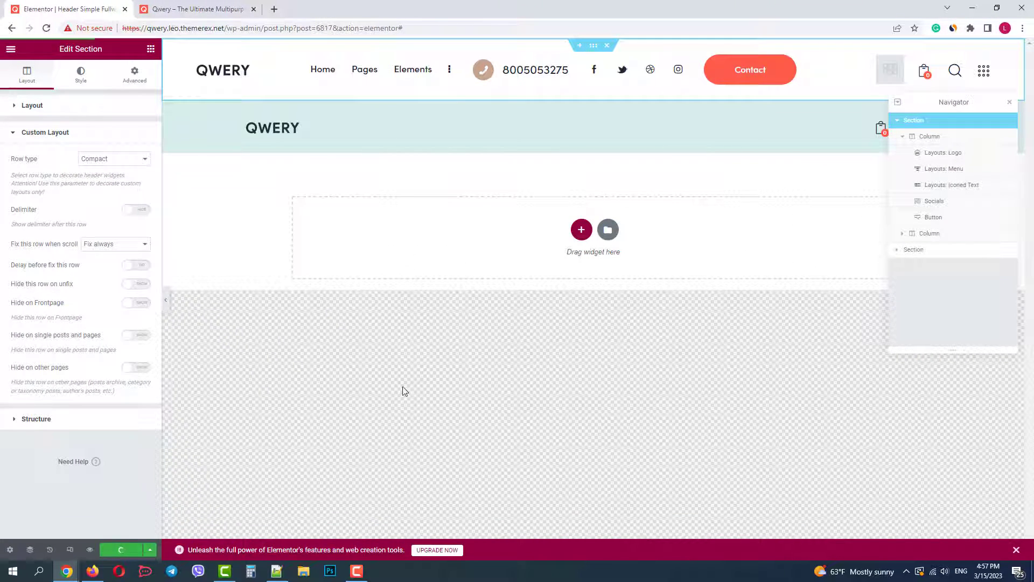
Reload the Qwery homepage, scroll down and up to check the header, then open the Dashboard in a new tab
left_click(194, 9)
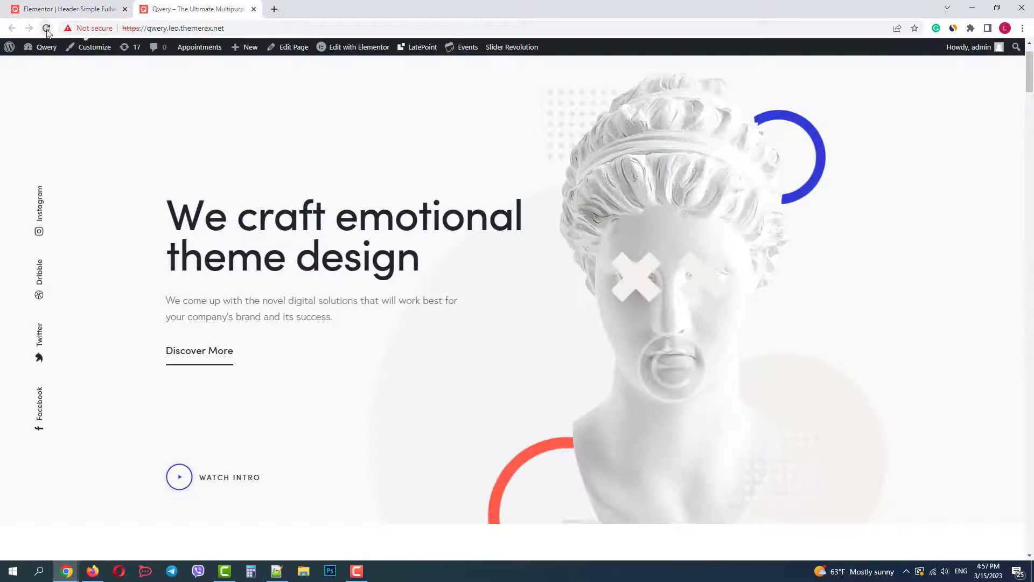
left_click(47, 28)
scroll(520, 202, "down", 2)
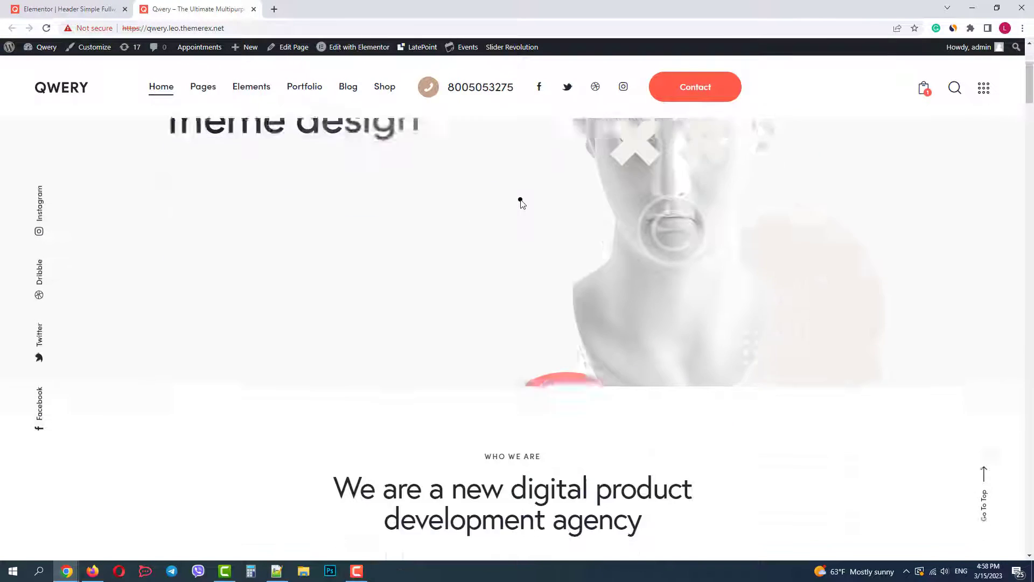
scroll(520, 203, "down", 10)
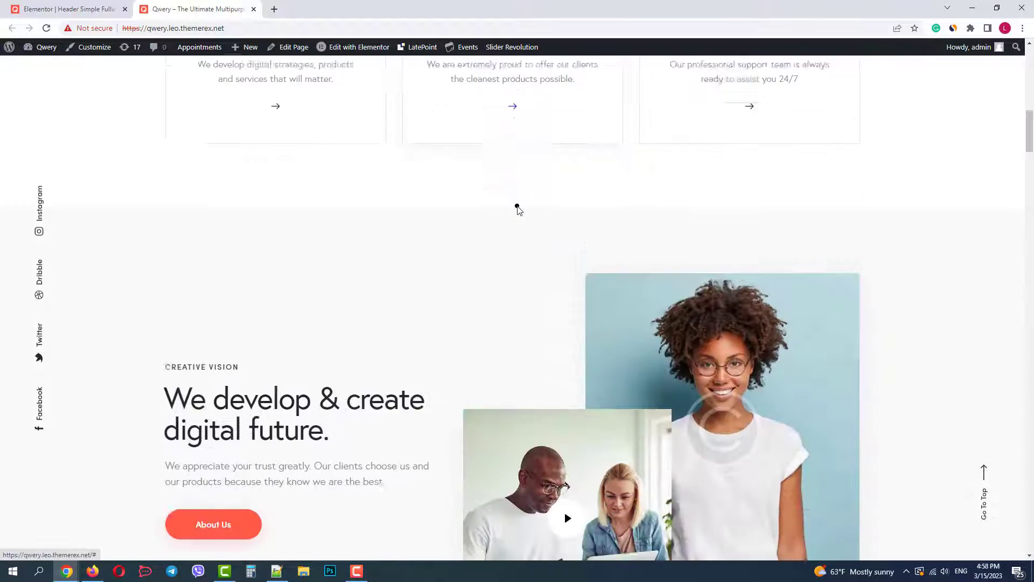
scroll(517, 208, "down", 12)
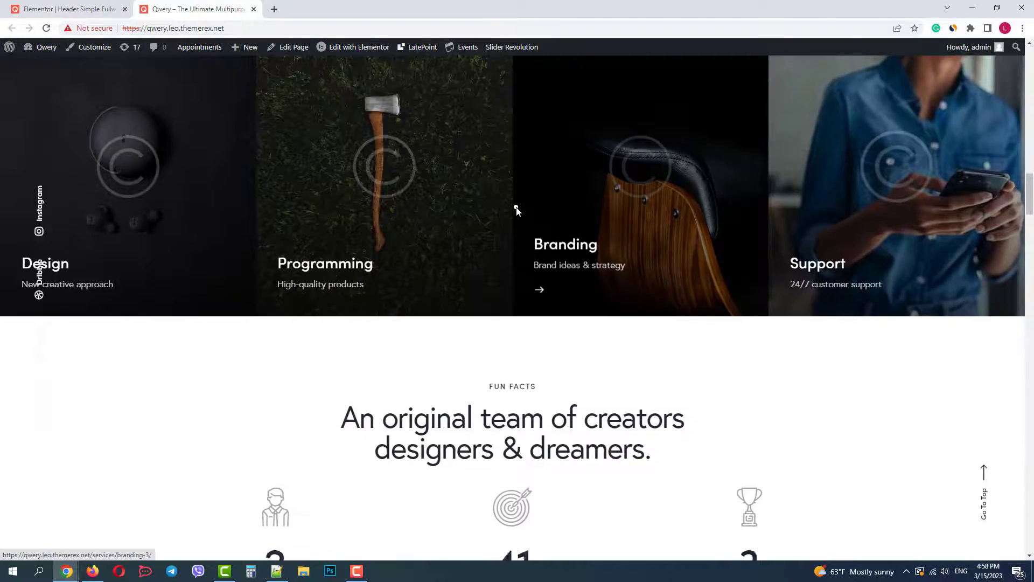
scroll(516, 209, "up", 11)
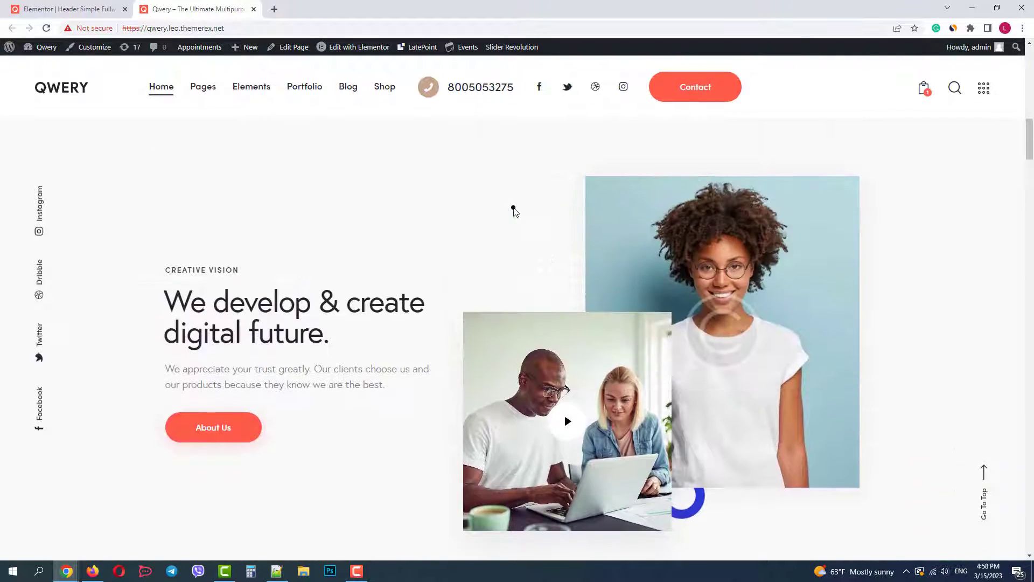
scroll(513, 210, "up", 16)
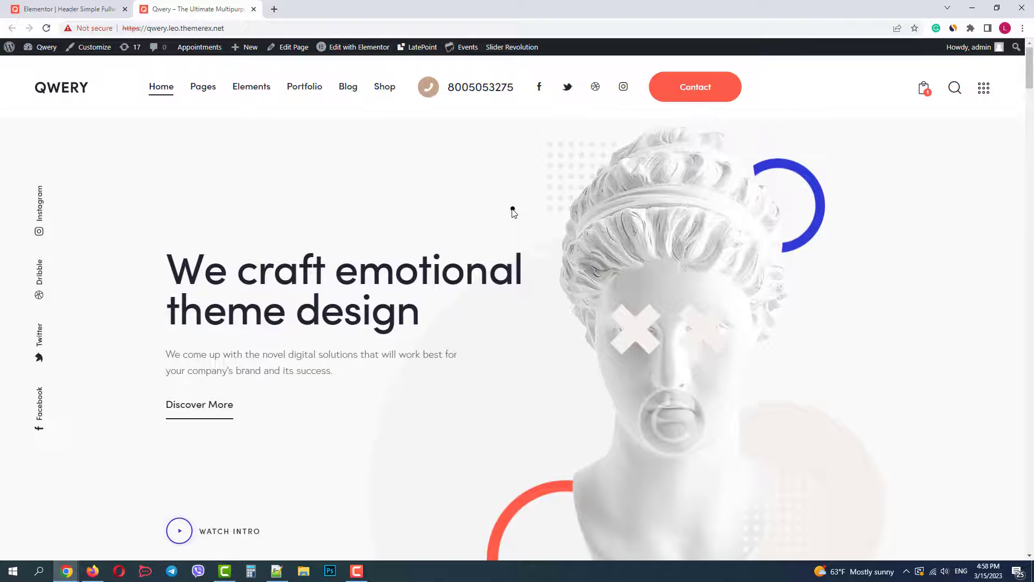
middle_click(45, 58)
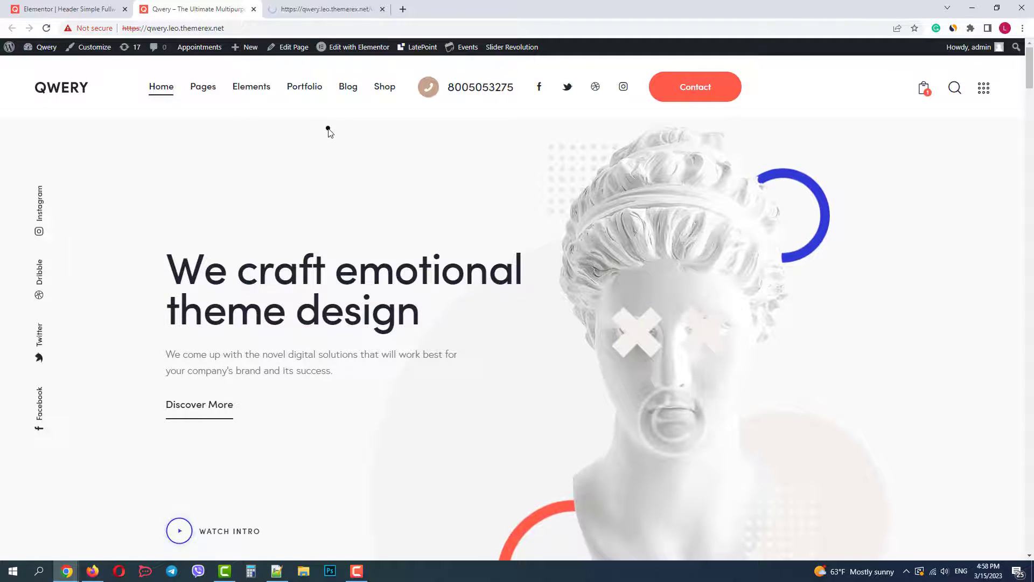
Switch off 'Hide fixed rows' under ThemeREX Addons Scroll helpers and save the options
left_click(330, 10)
mouse_move(55, 137)
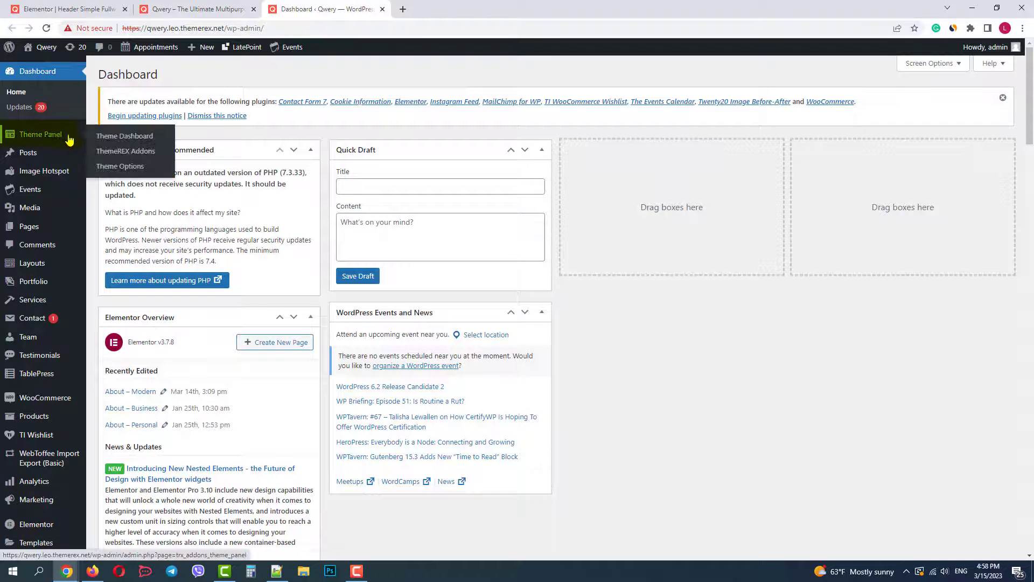
left_click(132, 155)
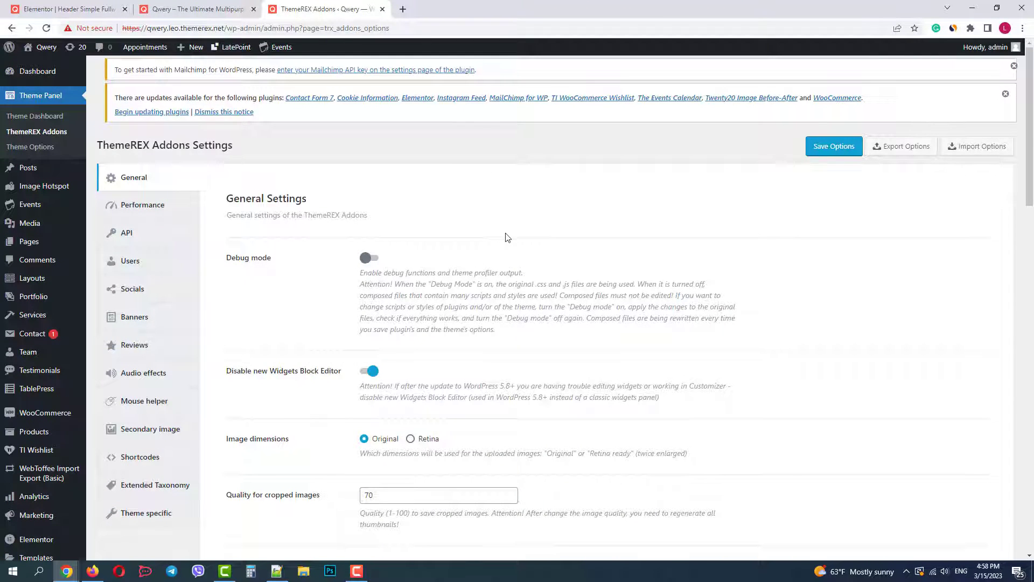
scroll(507, 237, "down", 10)
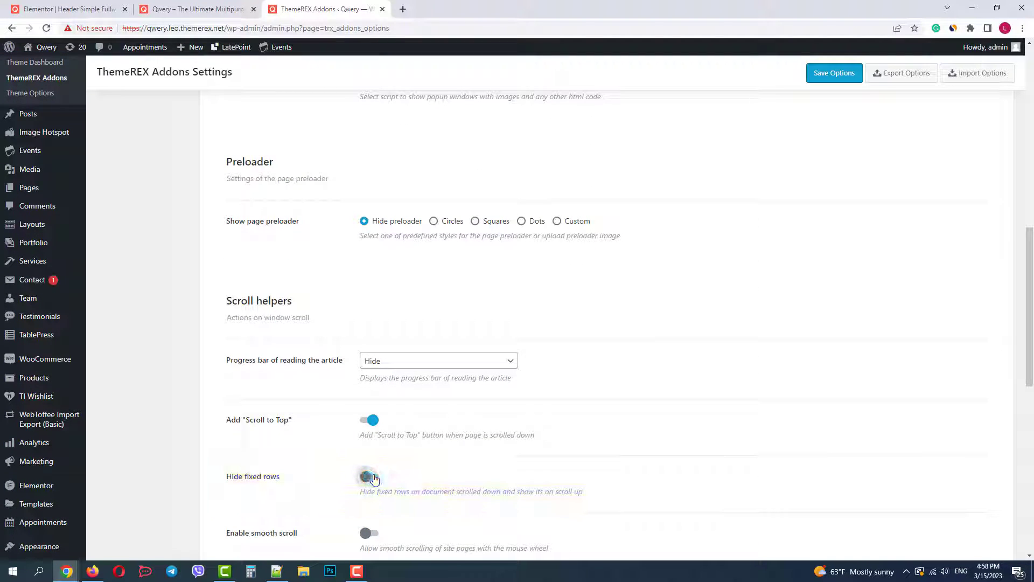
left_click(834, 74)
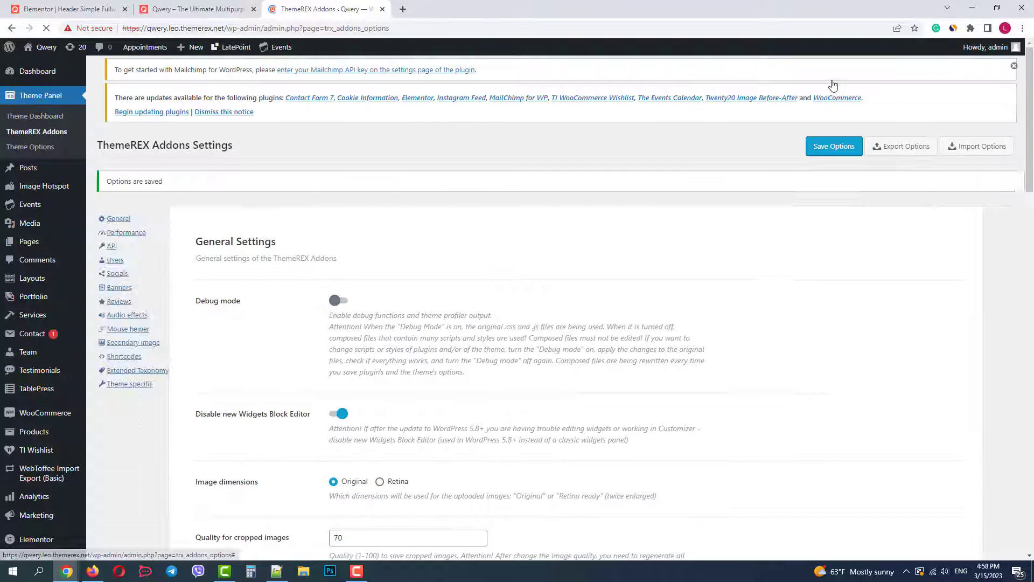
left_click(208, 8)
Reload the Qwery homepage and scroll down and back up to confirm the header stays pinned
left_click(46, 28)
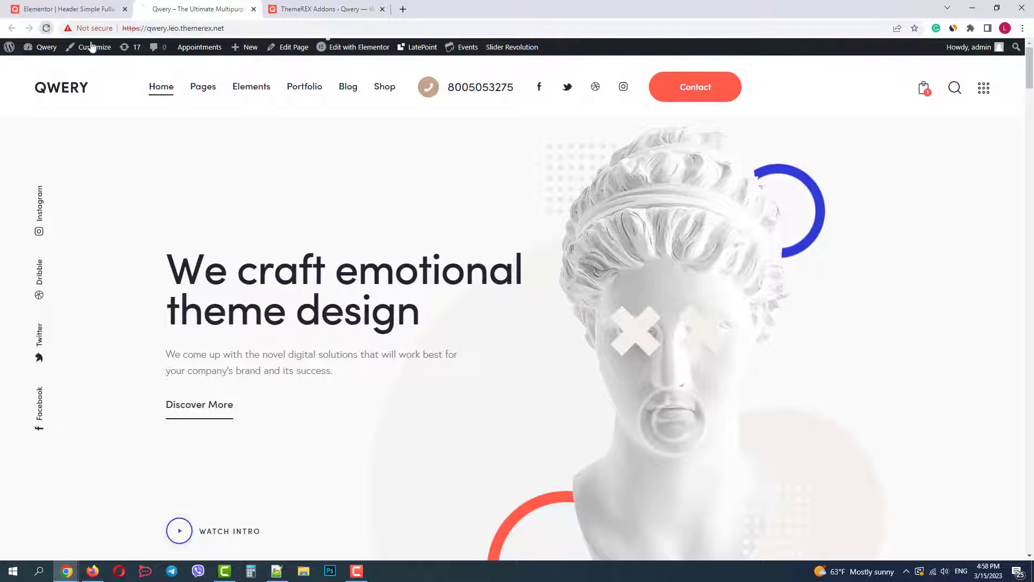
scroll(482, 209, "down", 8)
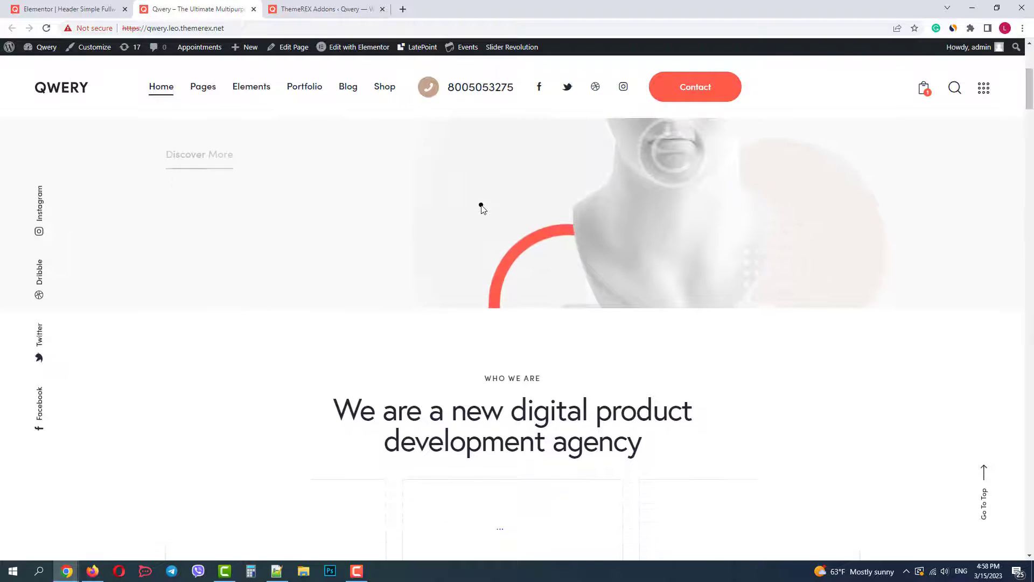
scroll(481, 209, "down", 7)
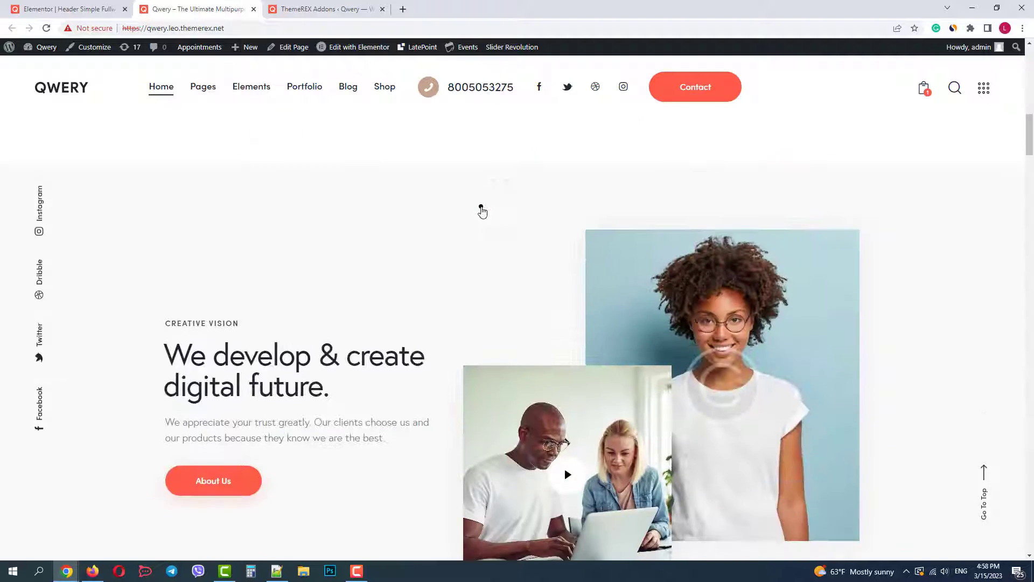
scroll(481, 209, "up", 13)
scroll(481, 212, "up", 5)
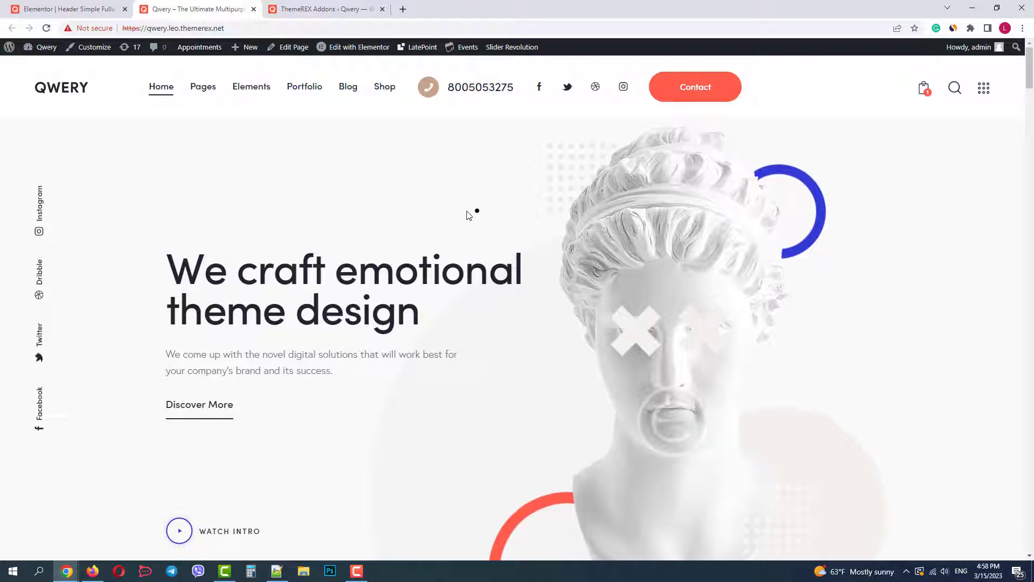
In the Elementor header, select the second section and its left and right columns
left_click(77, 13)
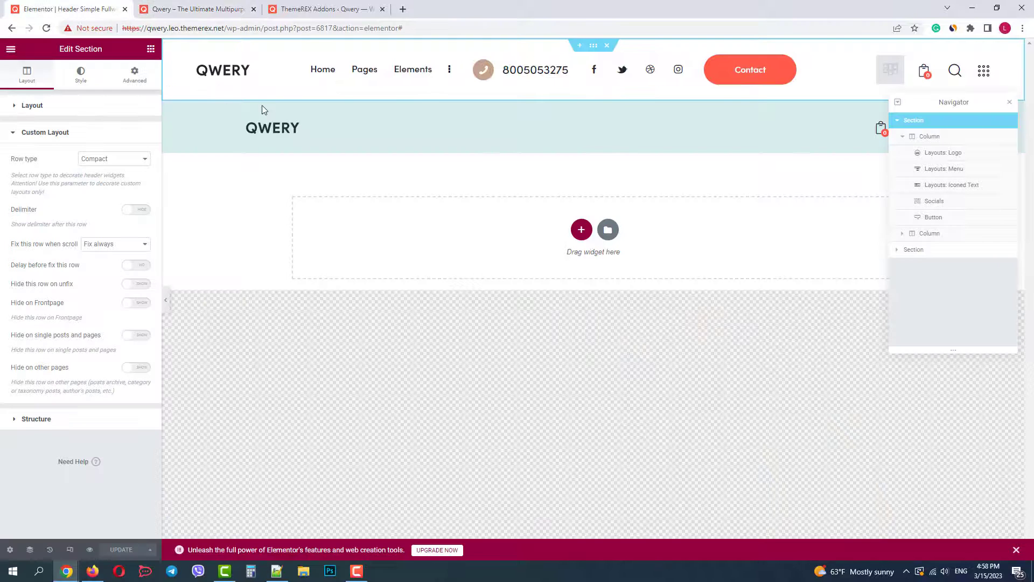
left_click(594, 101)
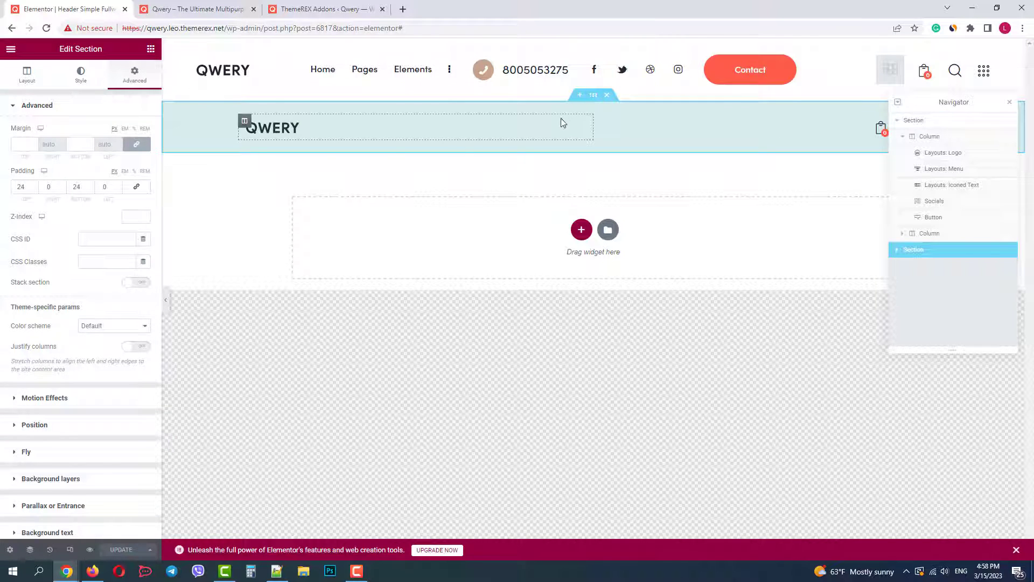
left_click(28, 82)
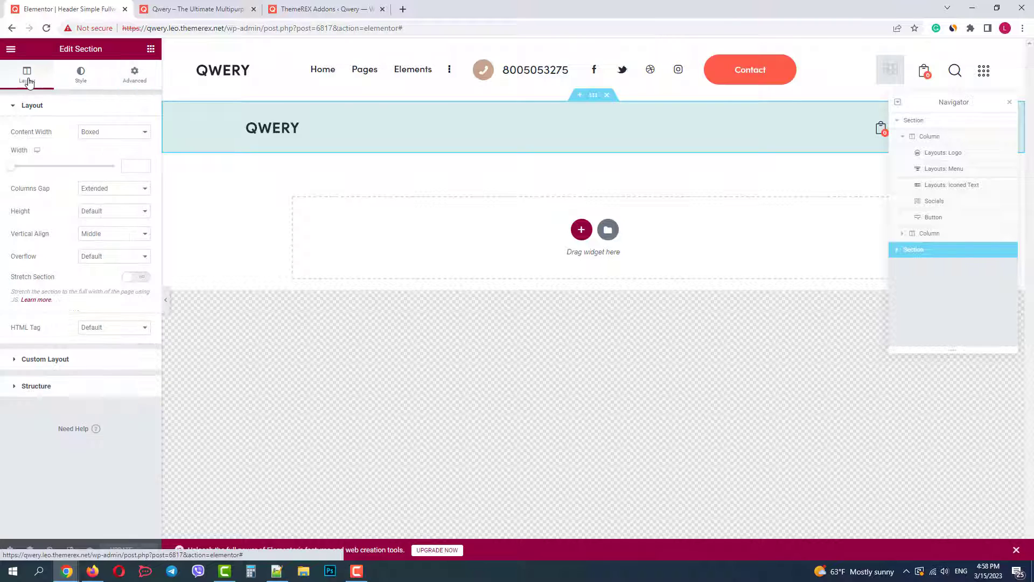
left_click(896, 250)
left_click(927, 267)
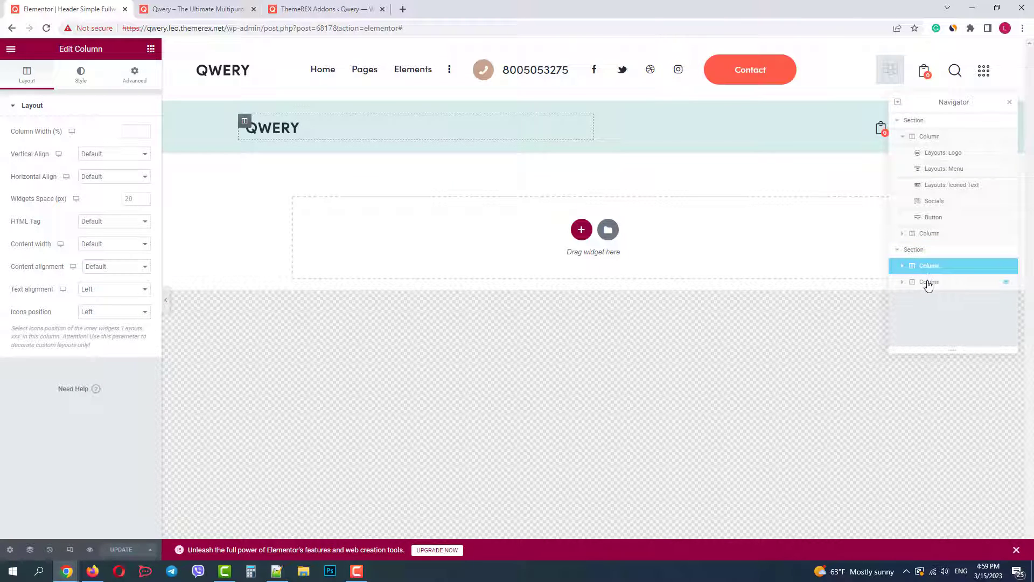
left_click(928, 285)
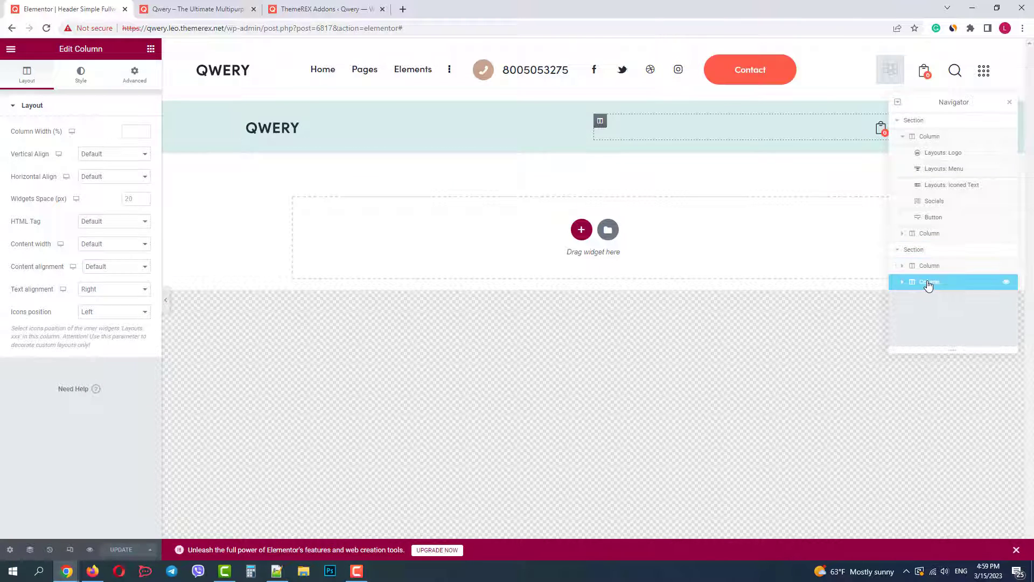
Duplicate the header phone widget and move the copy into the second section after the QWERY logo
right_click(525, 77)
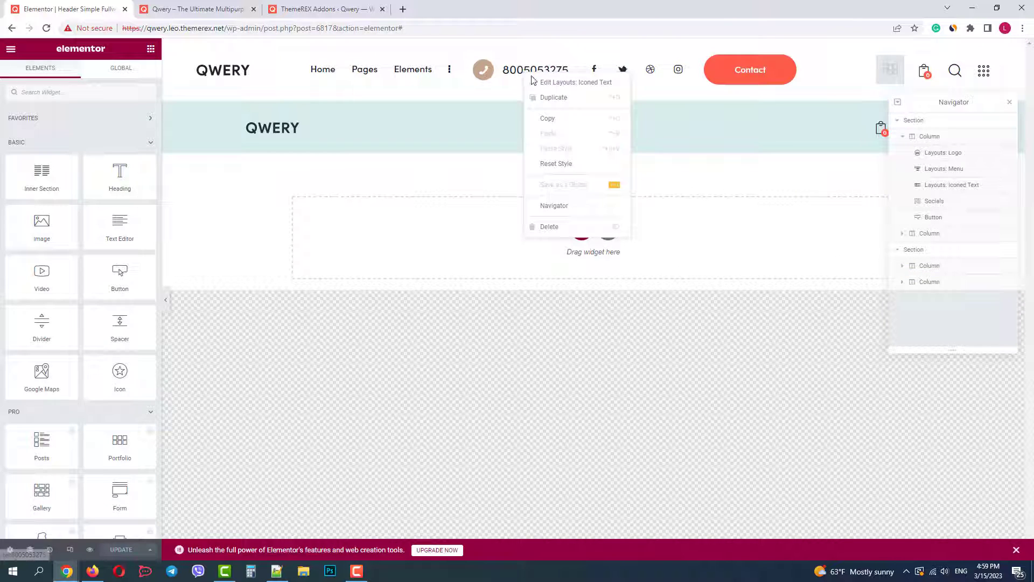
left_click(553, 99)
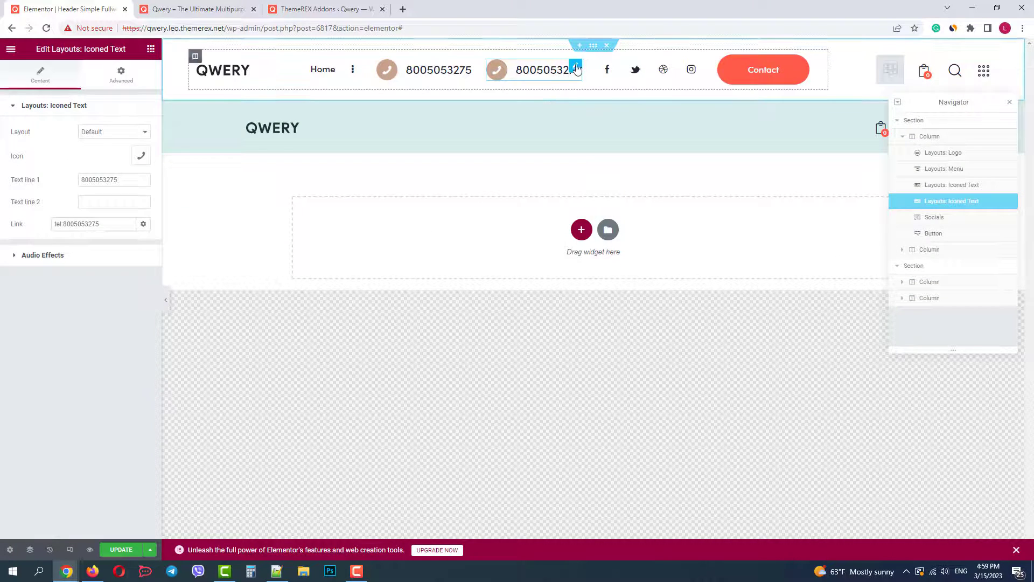
left_click_drag(577, 68, 320, 129)
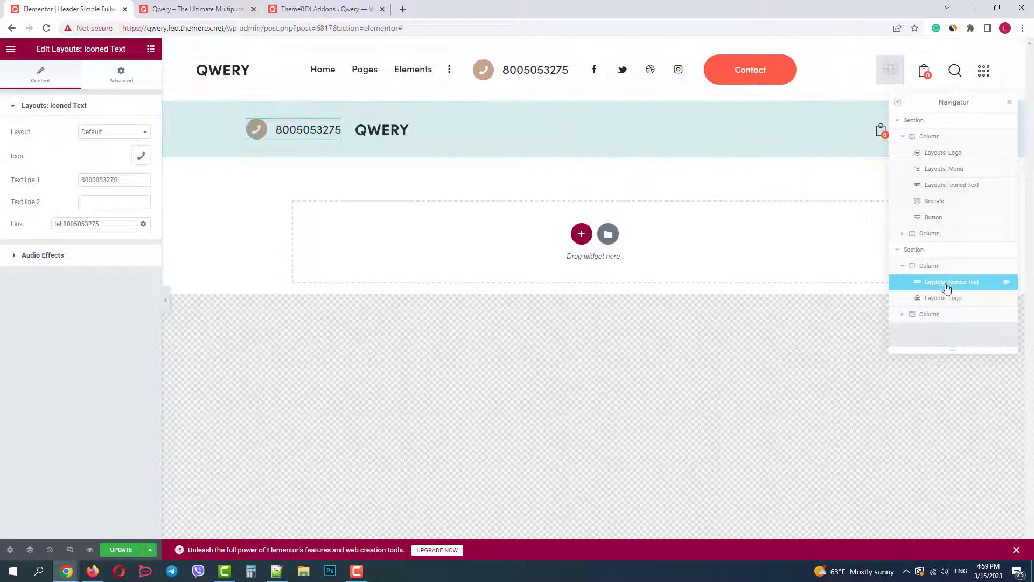
mouse_move(947, 288)
left_mouse_down()
mouse_move(945, 298)
mouse_move(957, 296)
left_mouse_up()
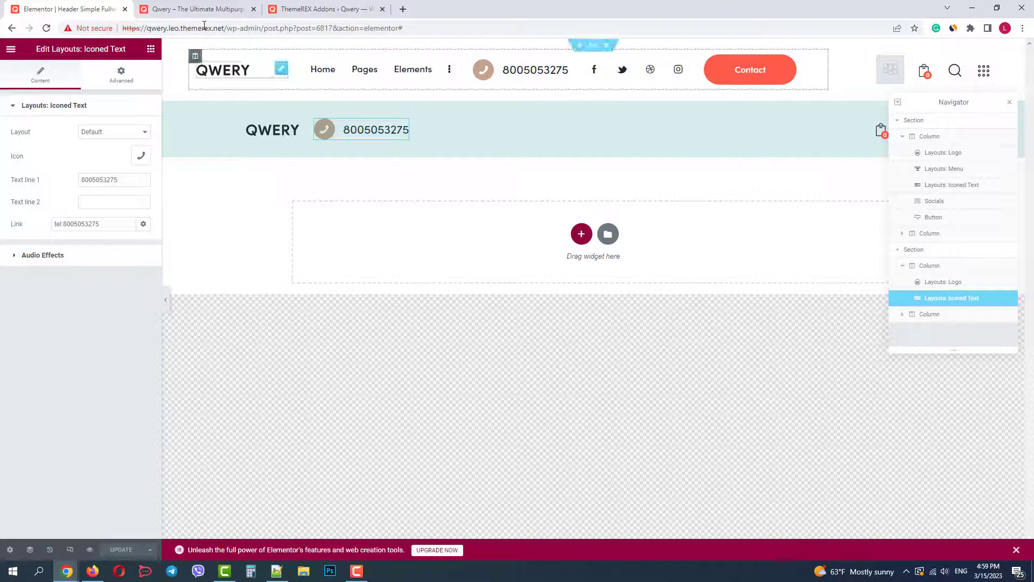
Preview the homepage at iPhone 12 Pro size, test the header phone icon, then close DevTools
left_click(197, 8)
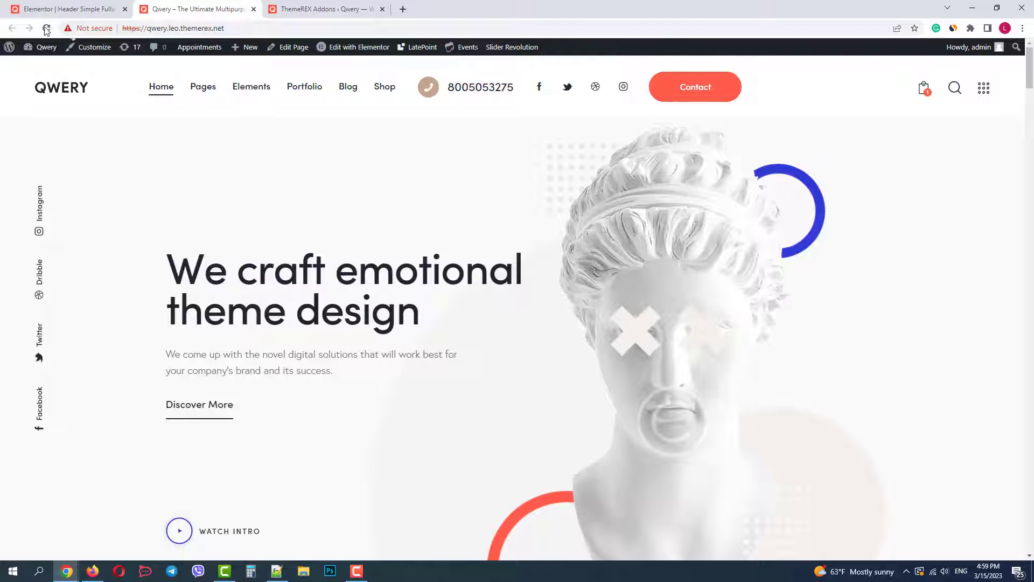
right_click(300, 180)
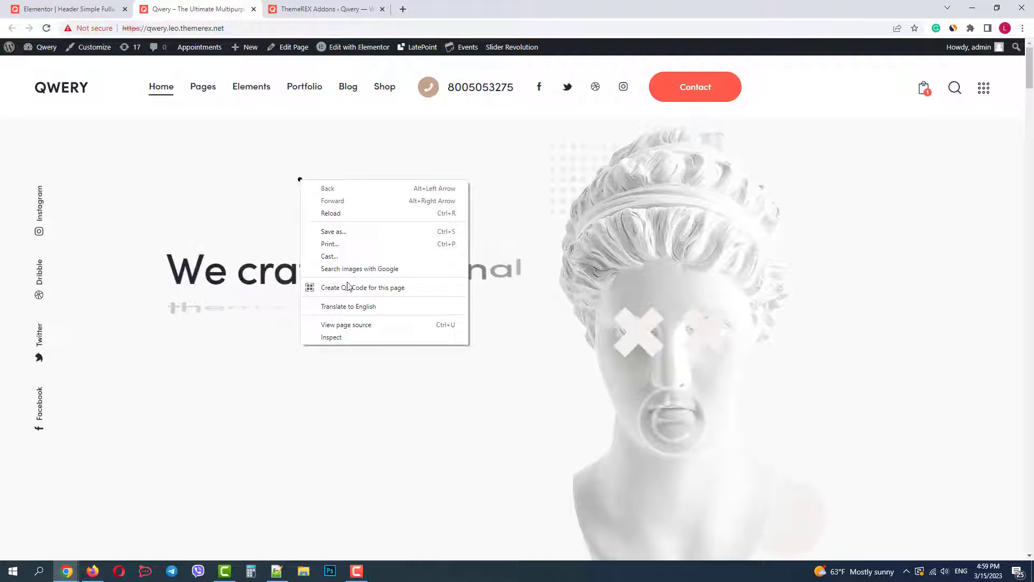
left_click(349, 340)
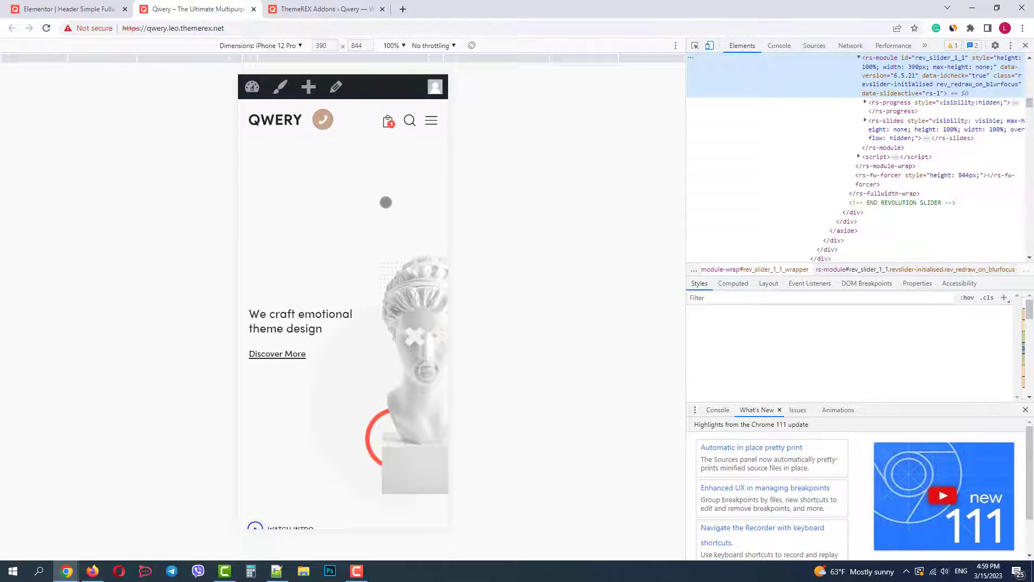
left_click(323, 119)
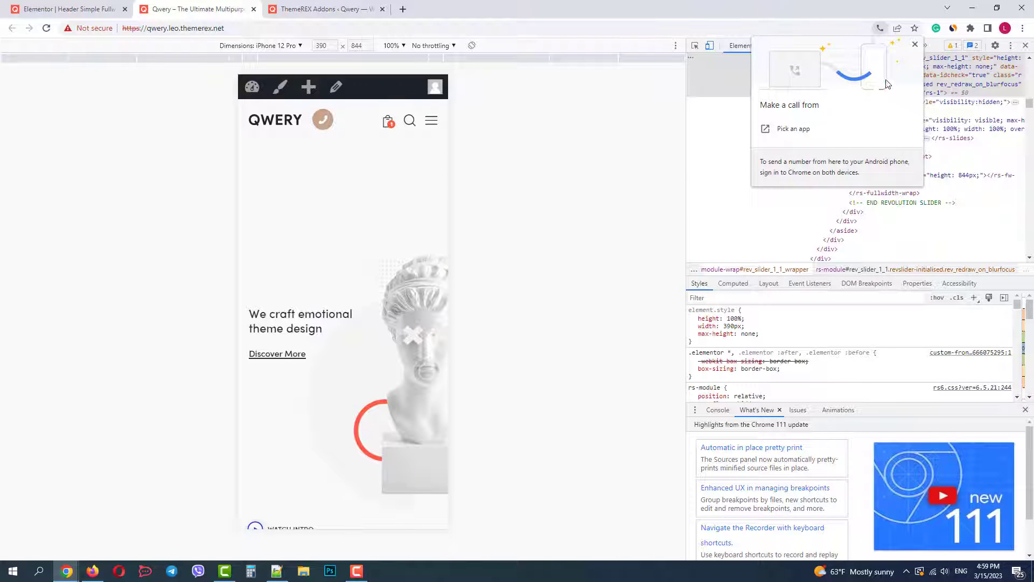
left_click(915, 45)
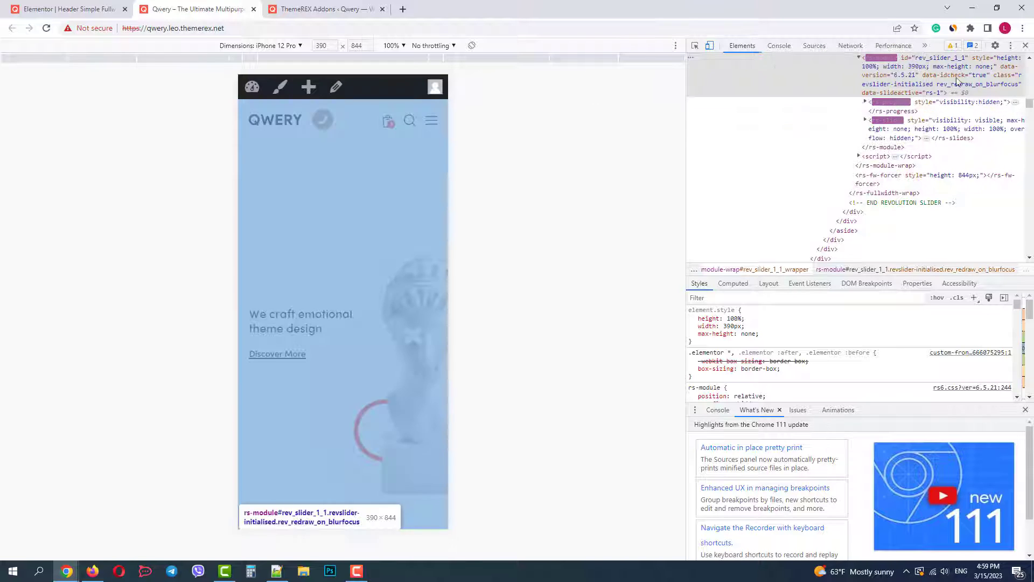
left_click(1025, 45)
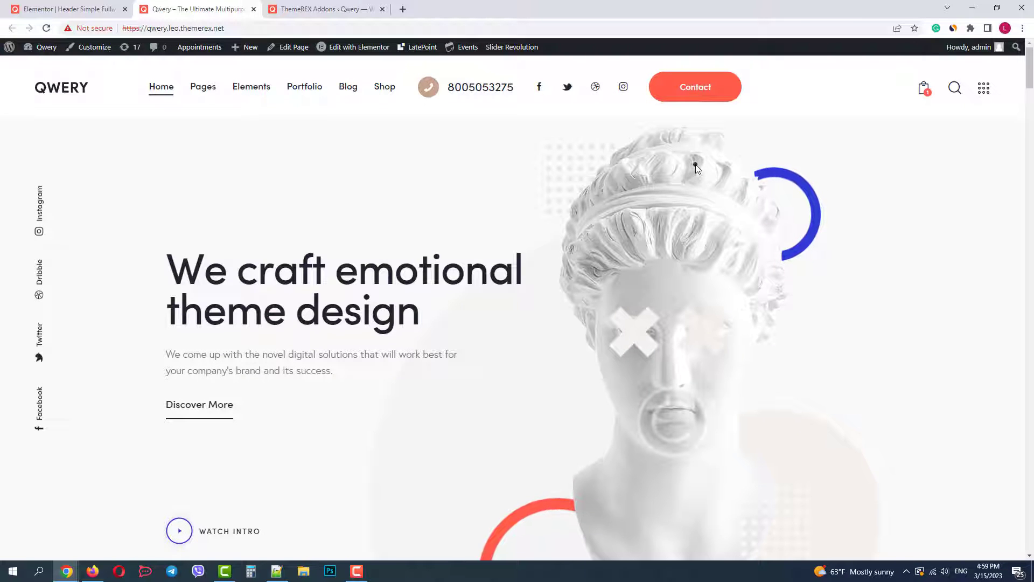